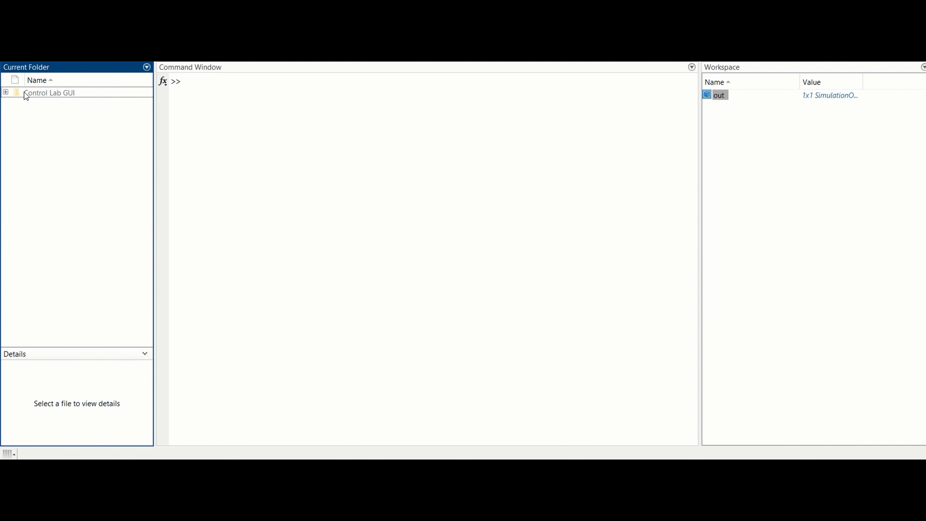
Step: Add the Control Lab GUI folder and its subfolders to the MATLAB path
{"action": "right_click", "coordinate": [24, 92]}
{"action": "mouse_move", "coordinate": [83, 264]}
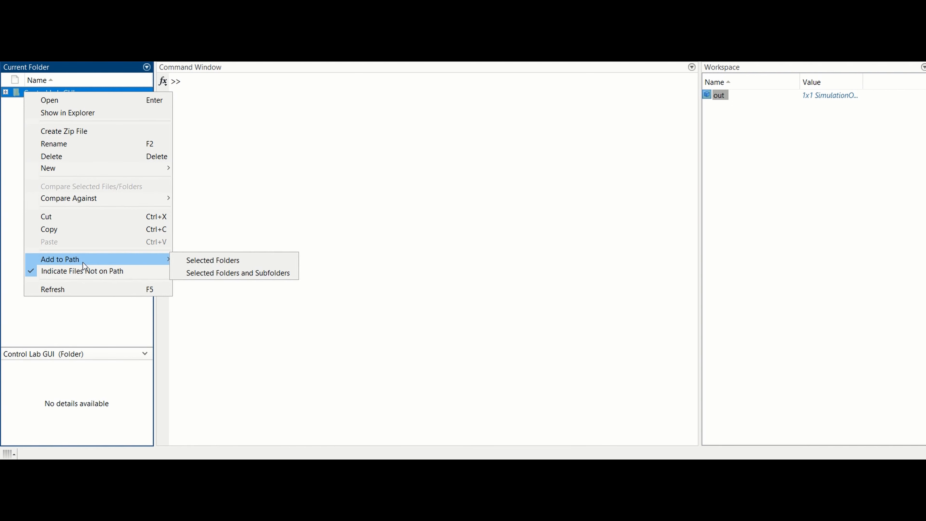
{"action": "left_click", "coordinate": [200, 273]}
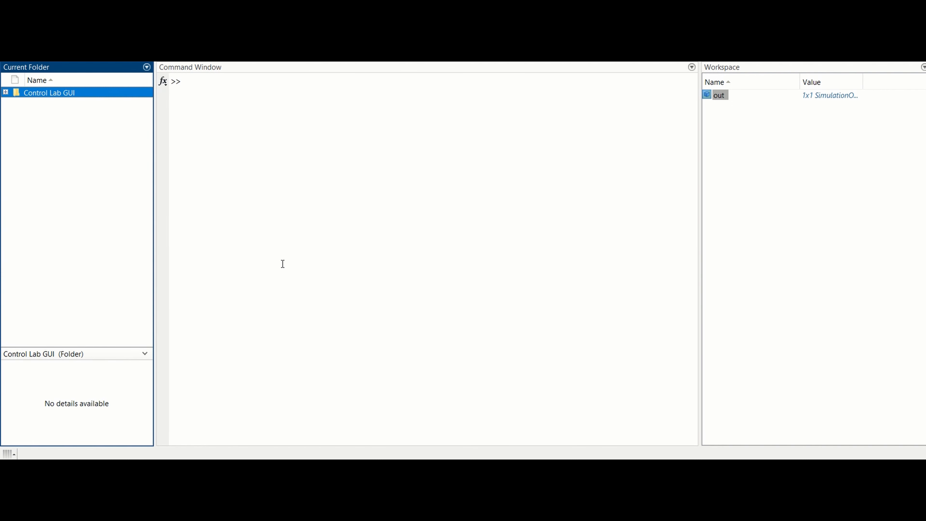
{"action": "left_click", "coordinate": [81, 253]}
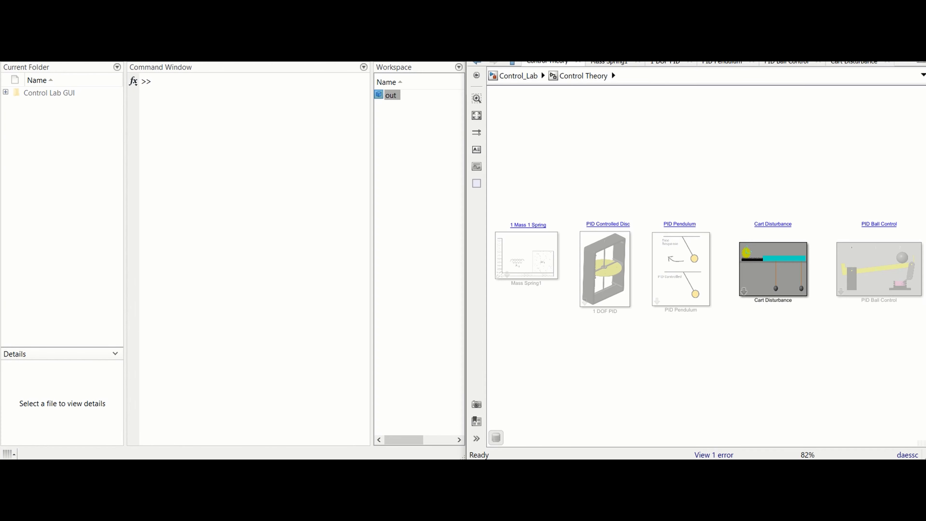
Step: Make the Control Lab GUI folder the current folder and run the Control_Lab simulation from it
{"action": "key", "text": "ctrl+t"}
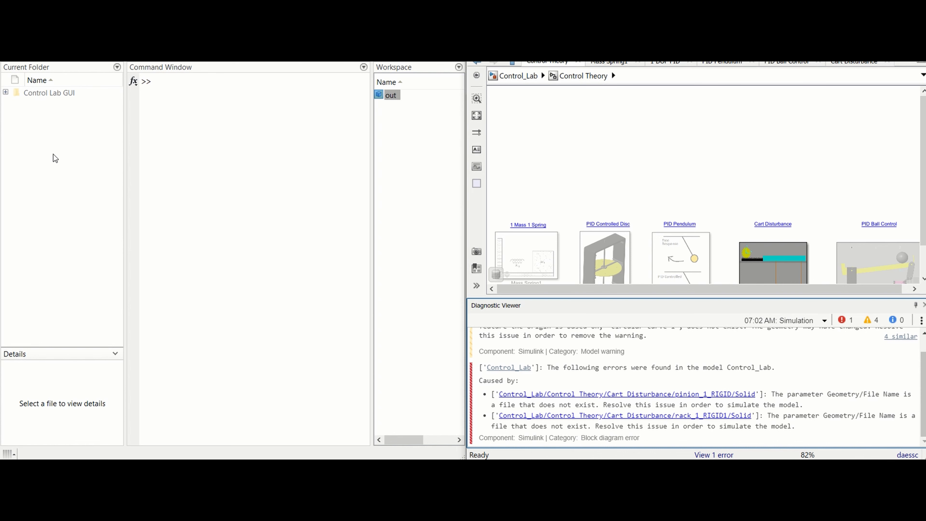
{"action": "left_click", "coordinate": [48, 96]}
{"action": "double_click", "coordinate": [46, 94]}
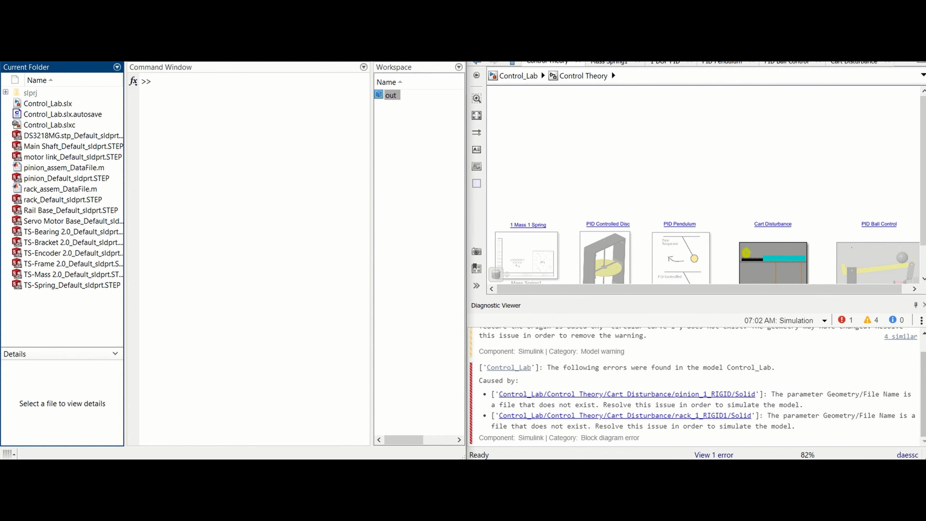
{"action": "key", "text": "ctrl+t"}
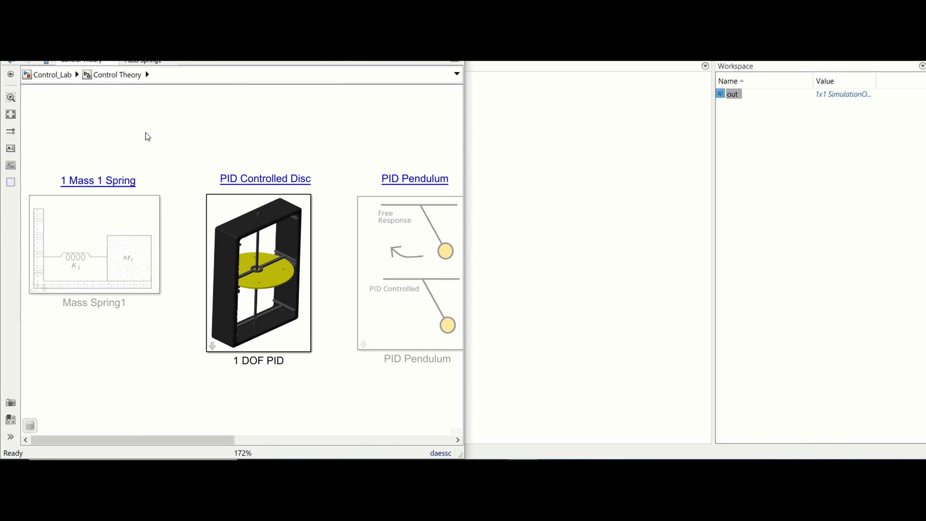
Step: Activate the 1 Mass 1 Spring system, open the Mass Spring1 block parameters, and update the model
{"action": "left_click", "coordinate": [117, 181]}
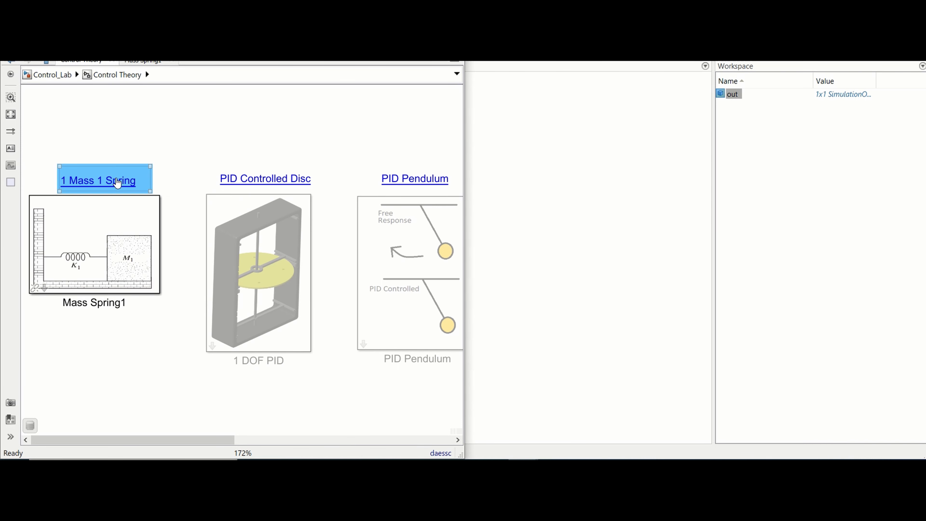
{"action": "double_click", "coordinate": [100, 230]}
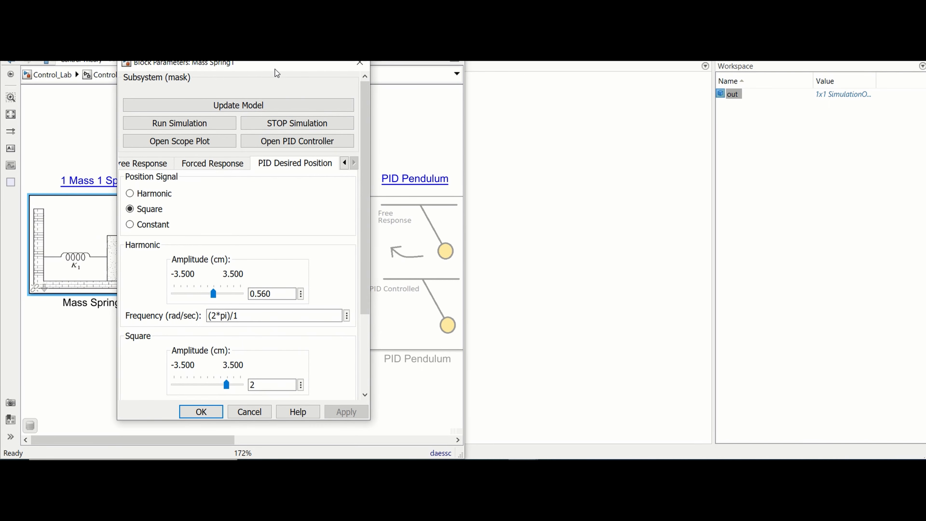
{"action": "left_click_drag", "start_coordinate": [275, 69], "coordinate": [257, 92]}
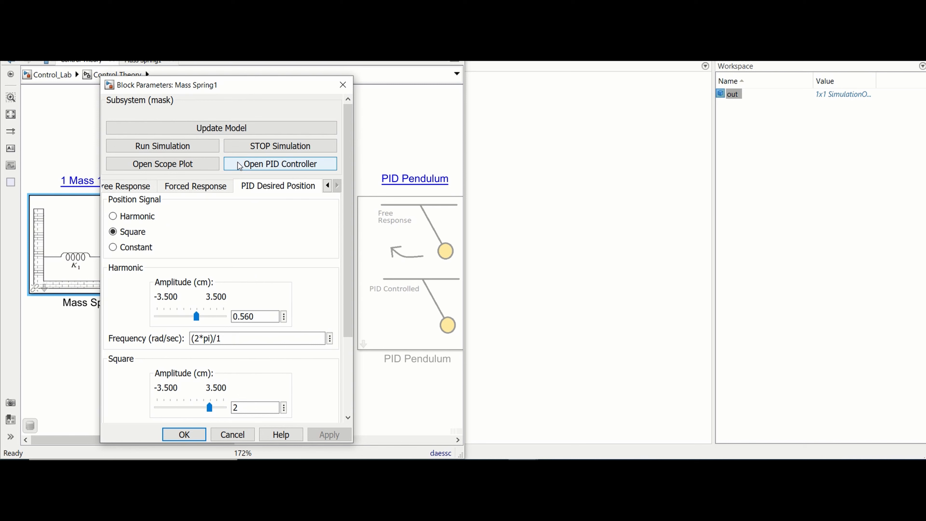
{"action": "left_click", "coordinate": [222, 128]}
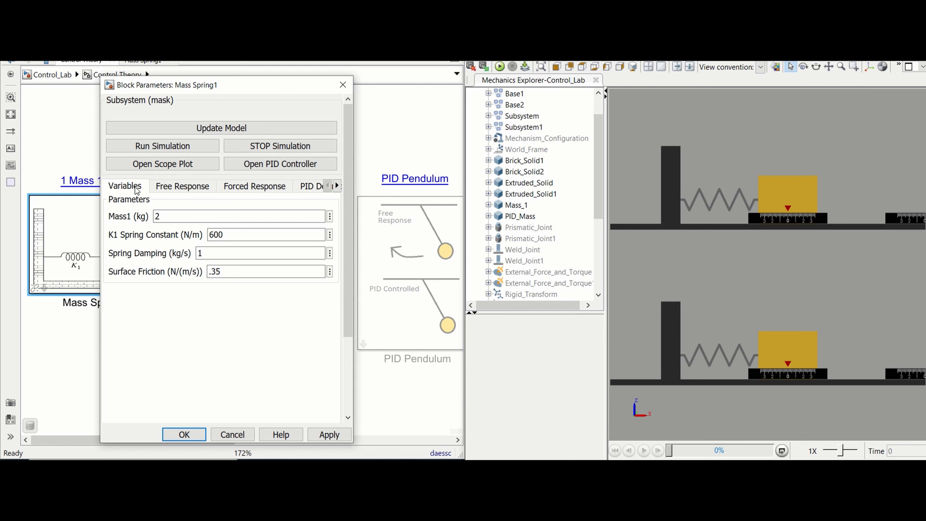
Step: Examine the Mass Spring1 free and forced response settings and identify both masses in the mechanics view
{"action": "left_click", "coordinate": [172, 187]}
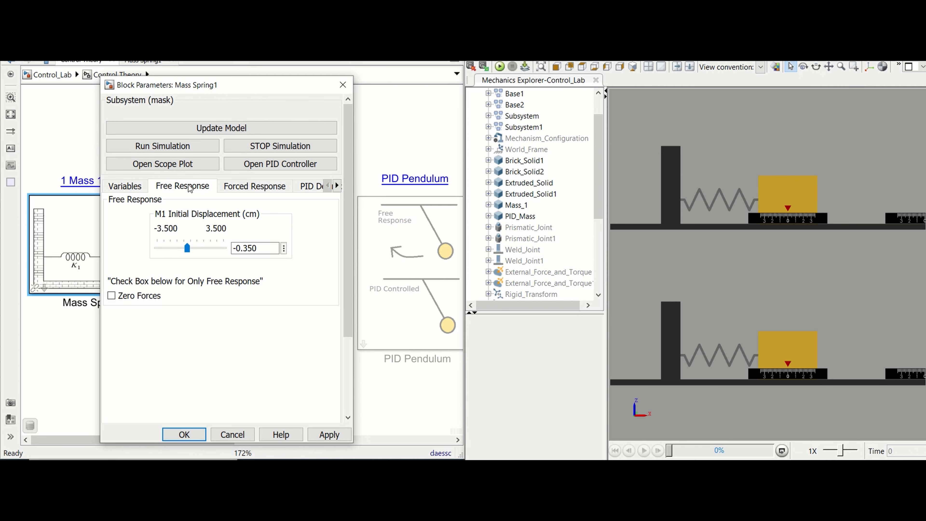
{"action": "left_click", "coordinate": [254, 188]}
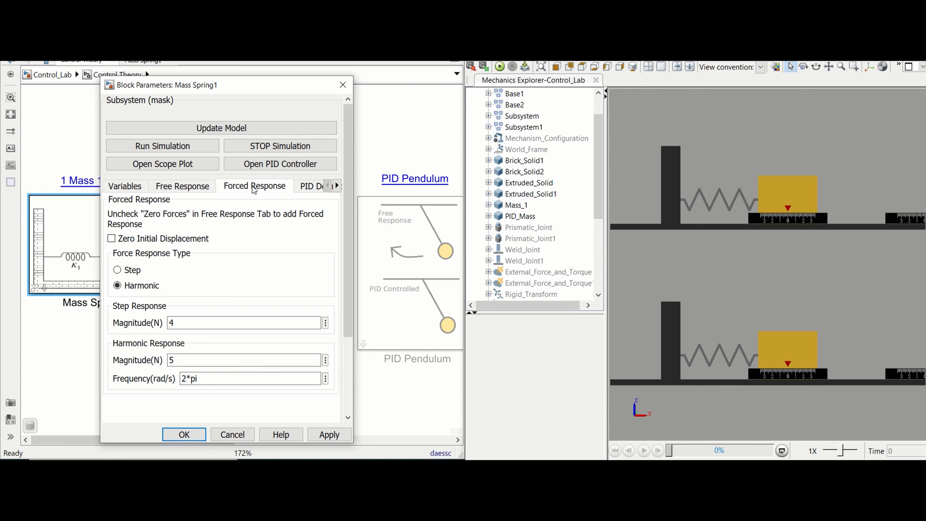
{"action": "left_click", "coordinate": [816, 192]}
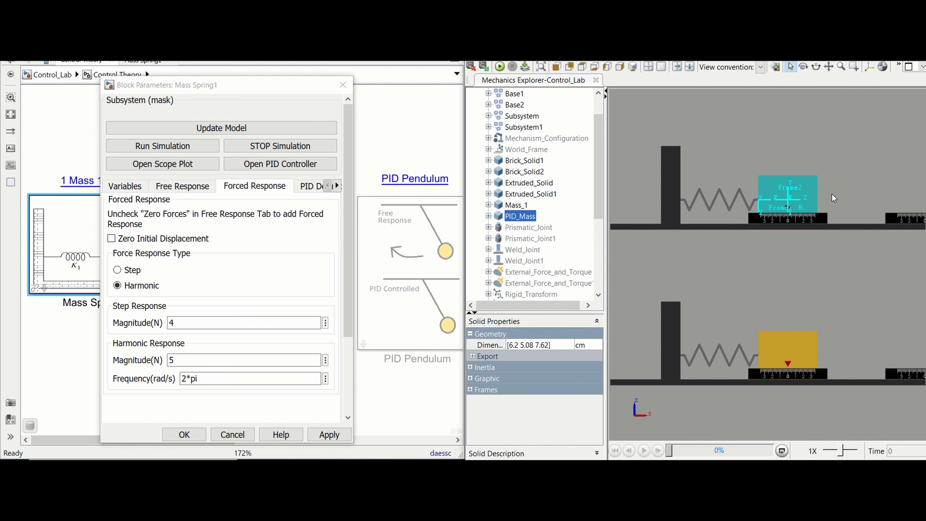
{"action": "left_click", "coordinate": [800, 348]}
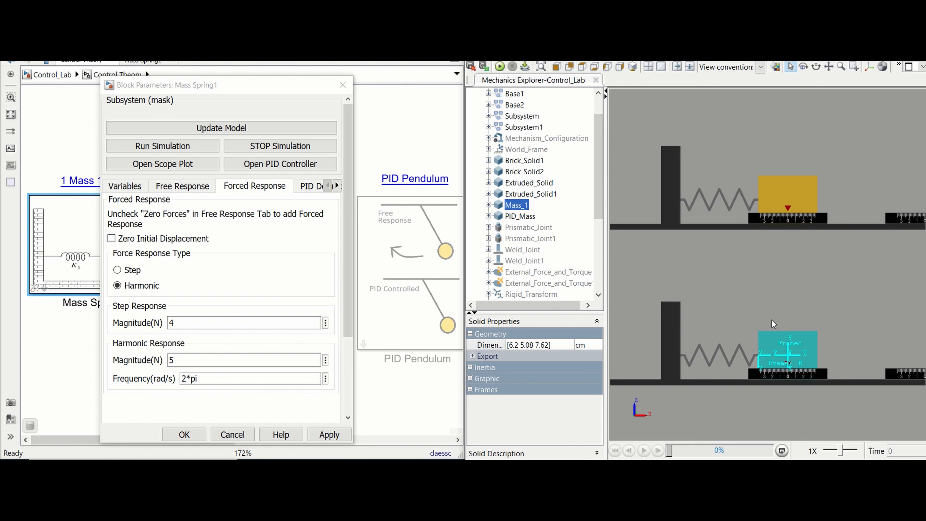
{"action": "left_click", "coordinate": [221, 114]}
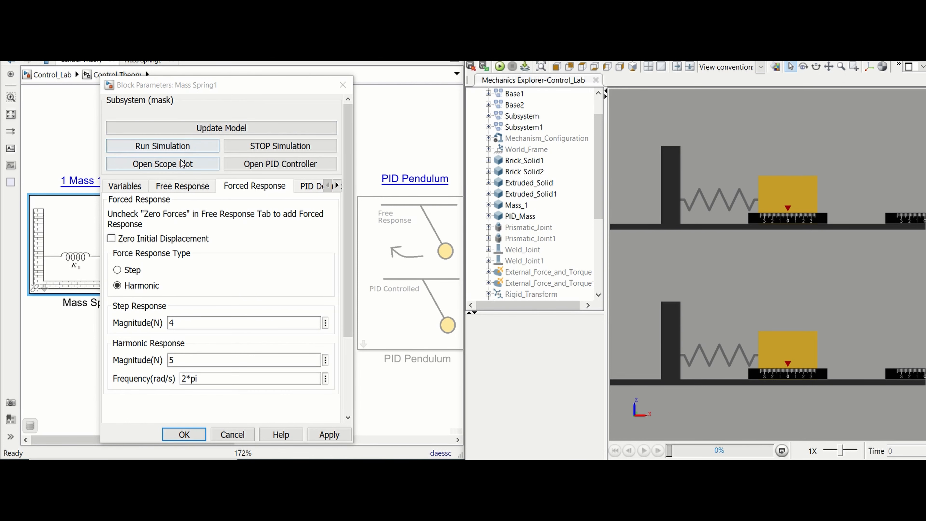
Step: Open the position scope plot beside the mechanics view and match its response curves to the two masses
{"action": "left_click", "coordinate": [169, 165]}
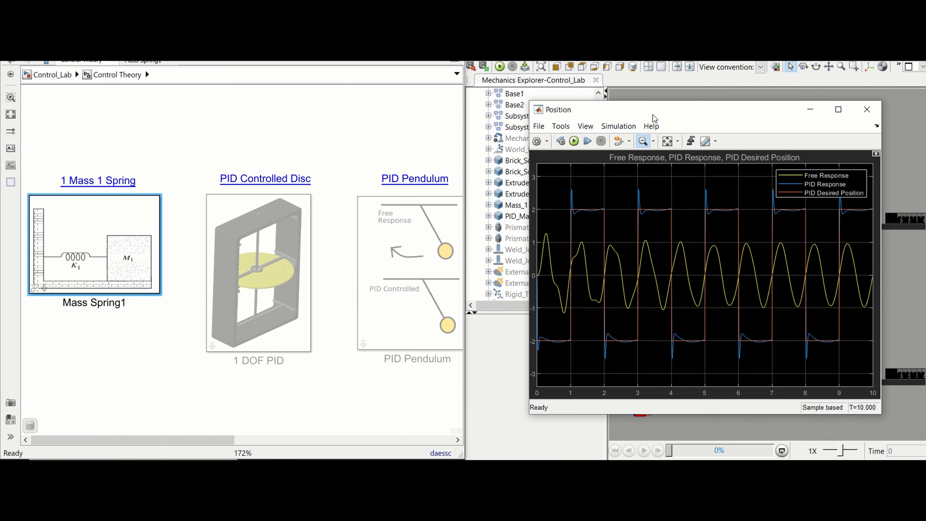
{"action": "left_click_drag", "start_coordinate": [677, 117], "coordinate": [226, 100]}
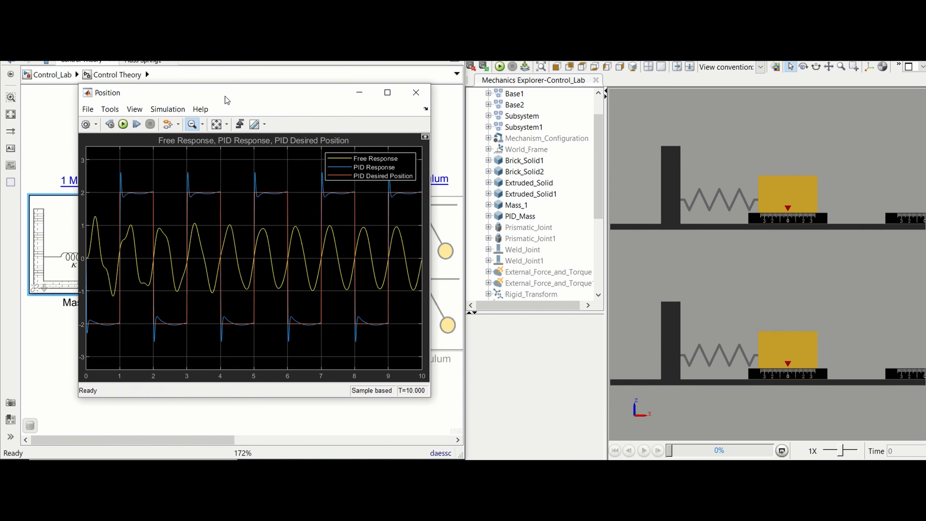
{"action": "left_click", "coordinate": [805, 344]}
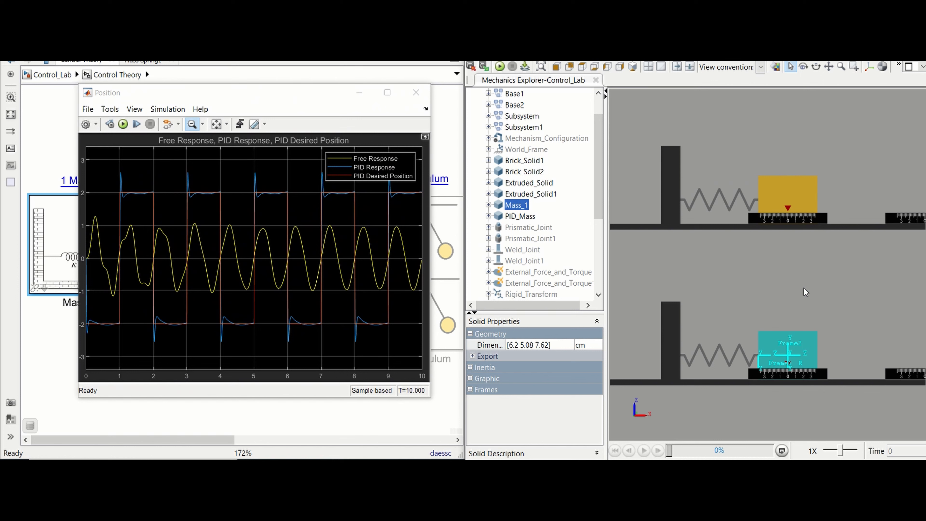
{"action": "left_click", "coordinate": [790, 263]}
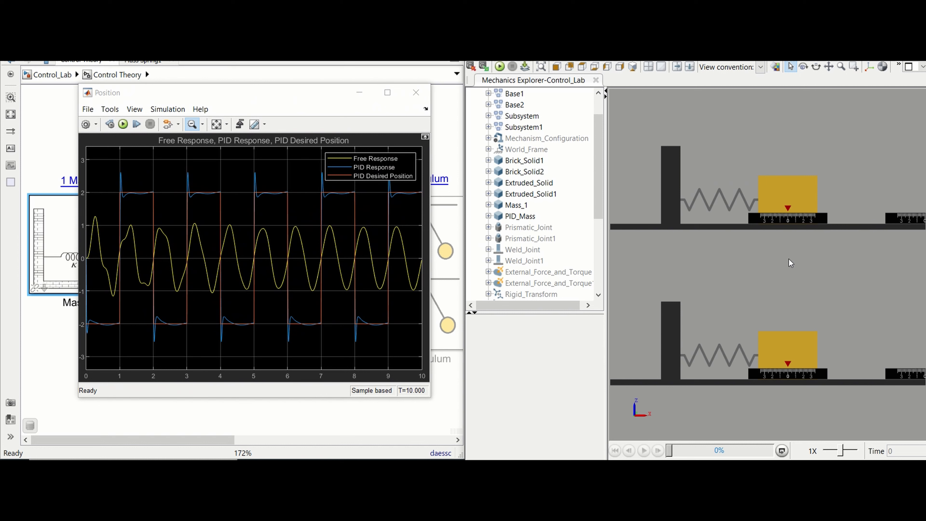
{"action": "left_click", "coordinate": [797, 194]}
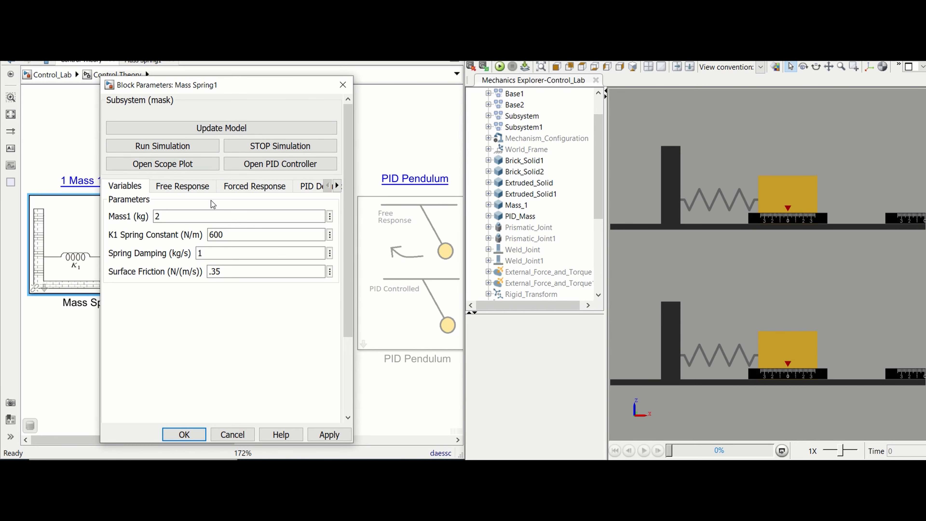
Step: Review the mass and spring variables, then set the M1 initial displacement to 0.560 cm
{"action": "double_click", "coordinate": [210, 217]}
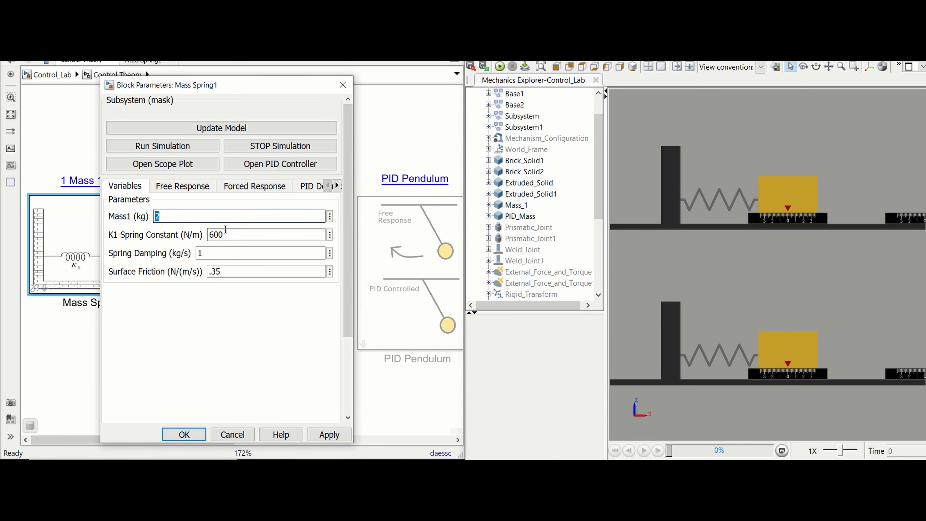
{"action": "double_click", "coordinate": [228, 233]}
{"action": "left_click", "coordinate": [123, 187]}
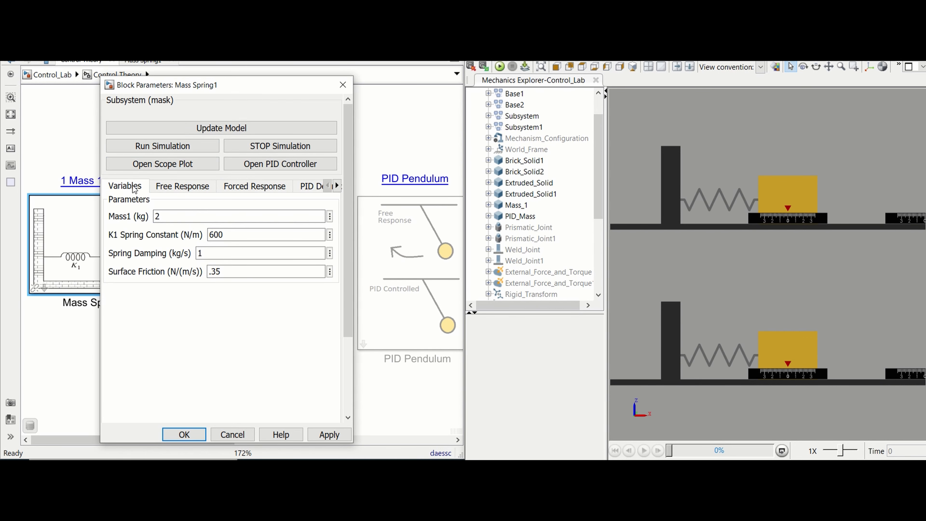
{"action": "left_click", "coordinate": [182, 186]}
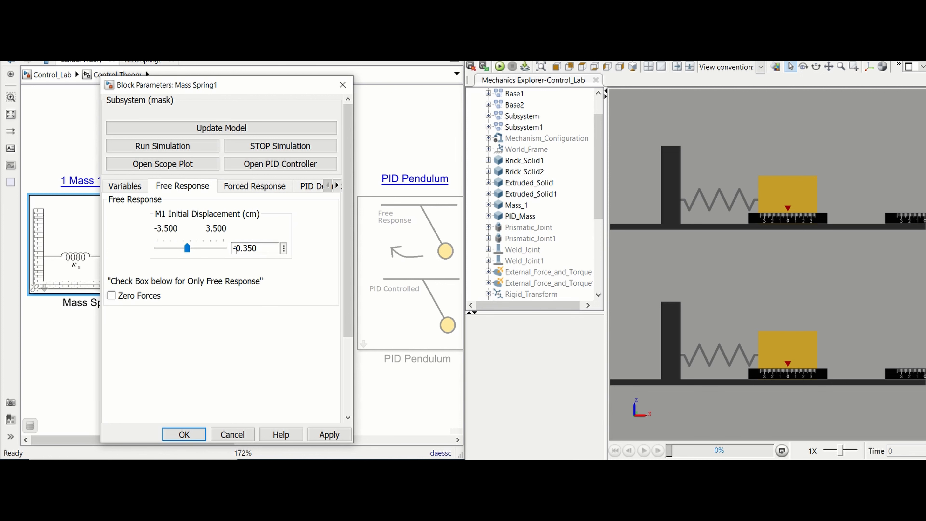
{"action": "left_click_drag", "start_coordinate": [188, 249], "coordinate": [194, 255]}
Step: Enable Zero Initial Displacement for the forced response, keeping the force response type Harmonic after trying Step
{"action": "left_click", "coordinate": [252, 190]}
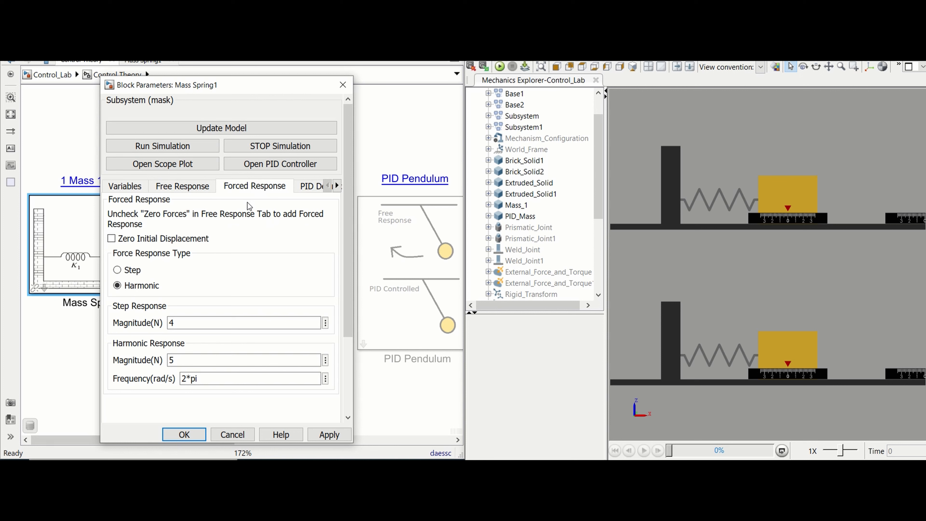
{"action": "left_click", "coordinate": [117, 271]}
{"action": "left_click", "coordinate": [118, 286]}
{"action": "left_click", "coordinate": [176, 189]}
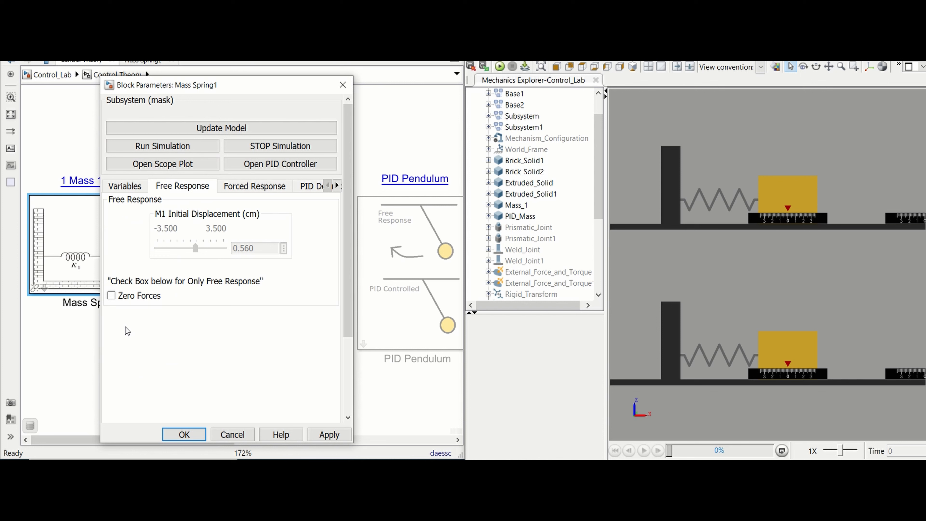
Step: Switch the Zero Forces option on and off again to compare the available forced response settings
{"action": "left_click", "coordinate": [110, 298]}
{"action": "left_click", "coordinate": [243, 192]}
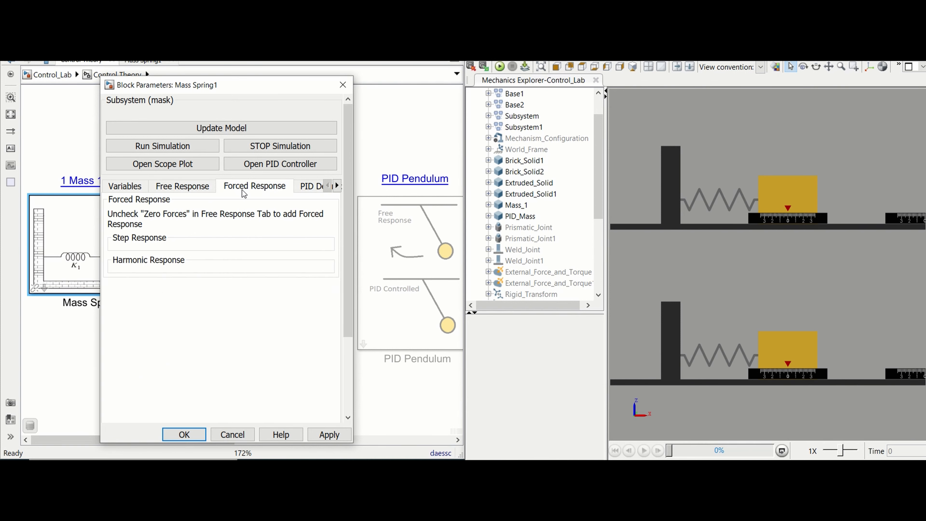
{"action": "left_click", "coordinate": [182, 186]}
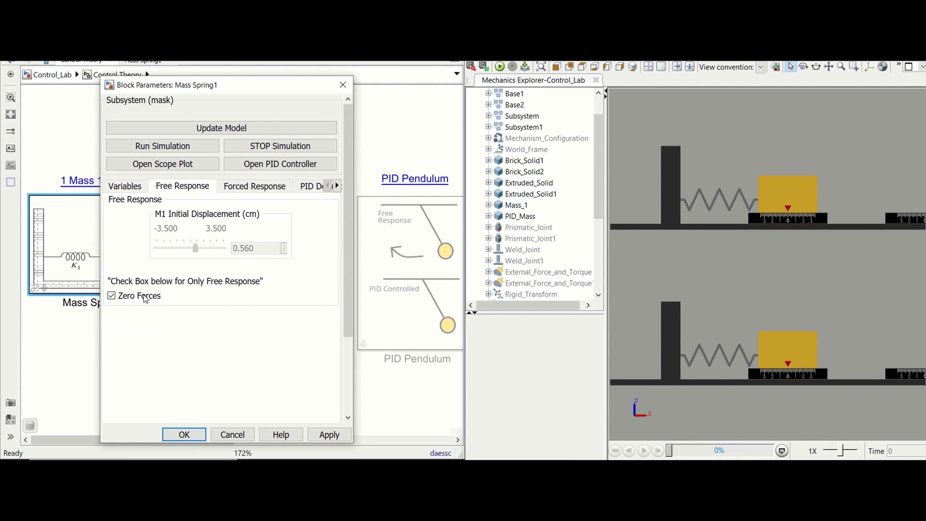
{"action": "left_click", "coordinate": [259, 191]}
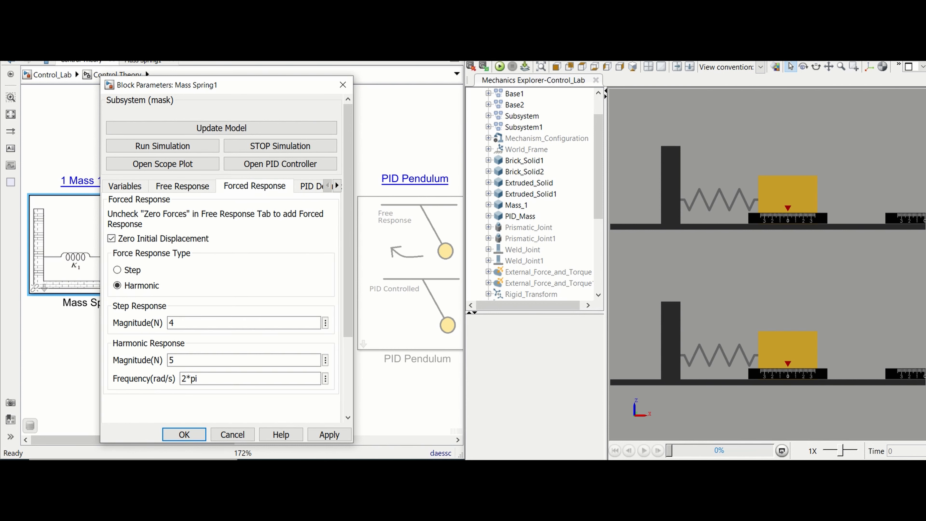
Step: Set the PID desired position signal to Constant and review the amplitude, frequency and magnitude settings
{"action": "left_click", "coordinate": [335, 181]}
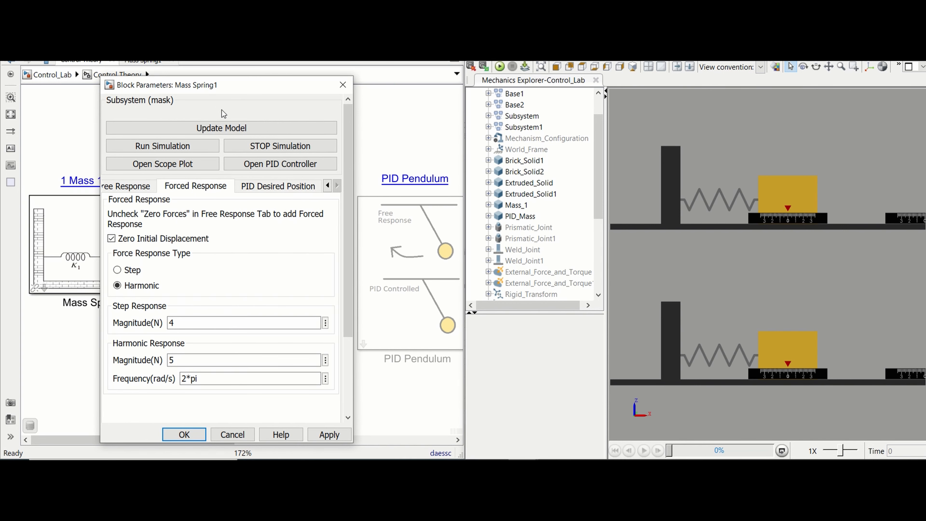
{"action": "left_click", "coordinate": [270, 189]}
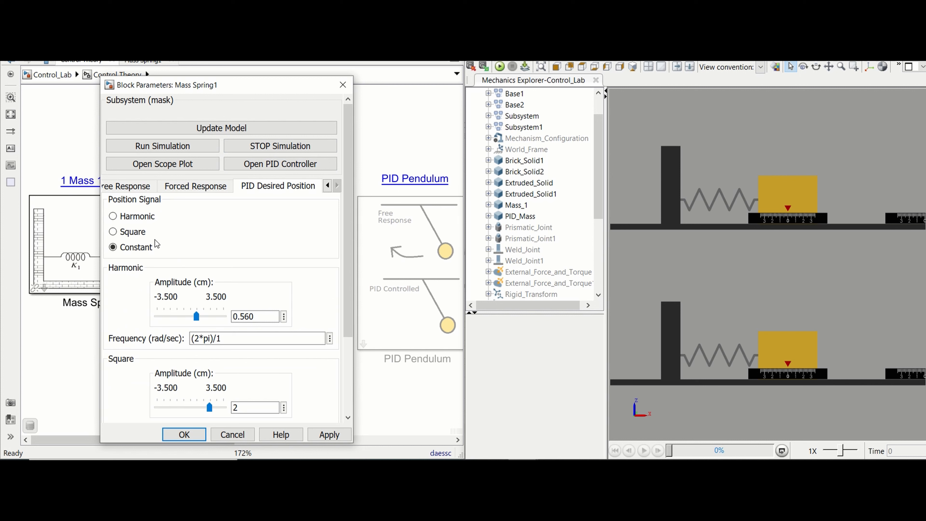
{"action": "left_click", "coordinate": [112, 215]}
{"action": "left_click", "coordinate": [113, 233]}
{"action": "left_click", "coordinate": [113, 247]}
{"action": "scroll", "coordinate": [116, 286], "scroll_direction": "down", "scroll_amount": 3}
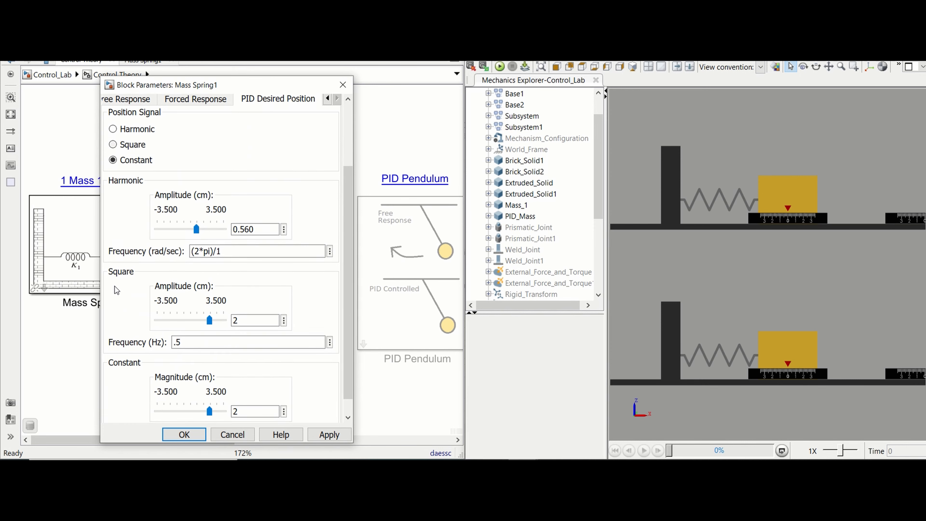
{"action": "scroll", "coordinate": [116, 290], "scroll_direction": "up", "scroll_amount": 3}
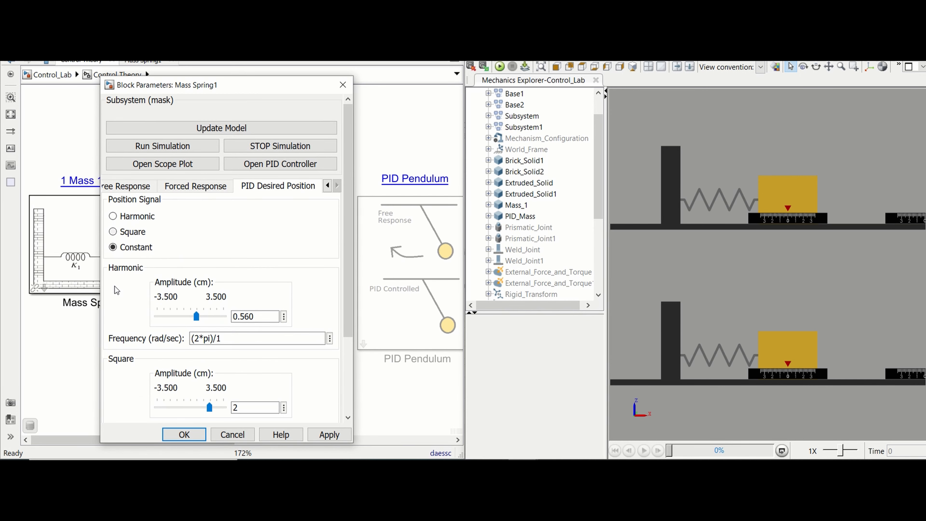
Step: Open the PID Controller parameters and inspect the proportional, integral and derivative gains
{"action": "left_click", "coordinate": [273, 165]}
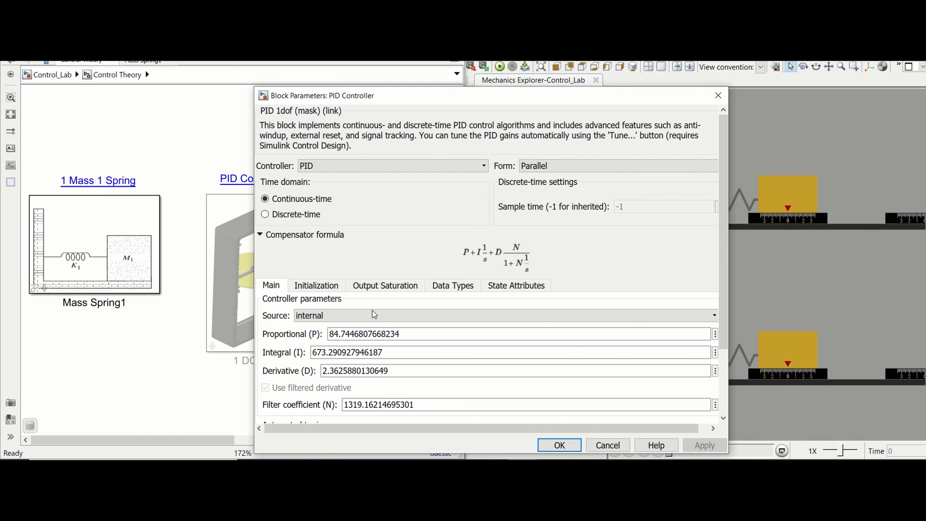
{"action": "left_click", "coordinate": [404, 338]}
{"action": "double_click", "coordinate": [404, 338]}
{"action": "double_click", "coordinate": [404, 352]}
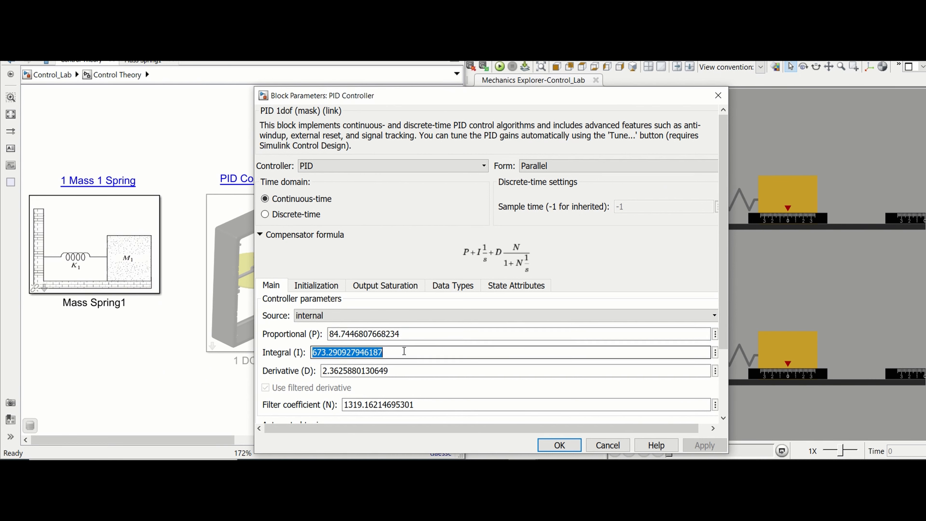
{"action": "double_click", "coordinate": [403, 371]}
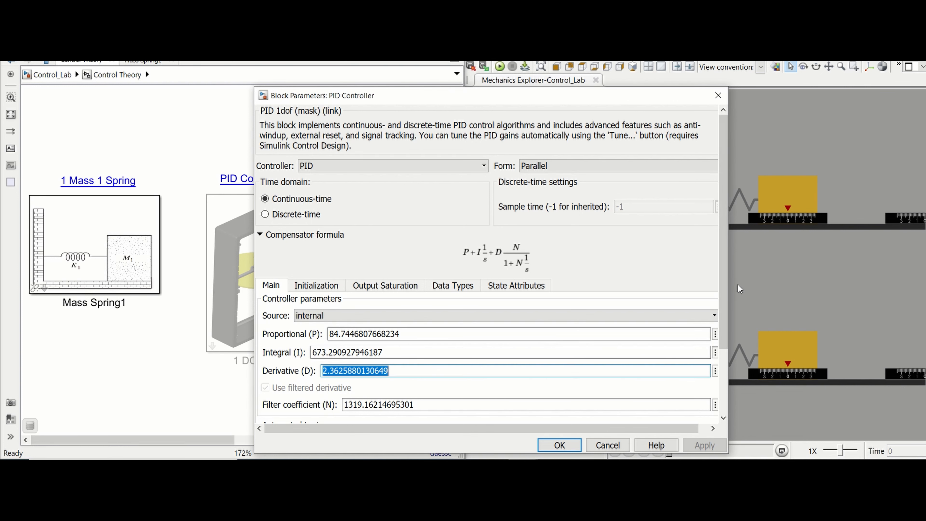
Step: Review the PID controller's automated tuning methods, keeping Transfer Function Based (PID Tuner App)
{"action": "scroll", "coordinate": [723, 287], "scroll_direction": "down", "scroll_amount": 3}
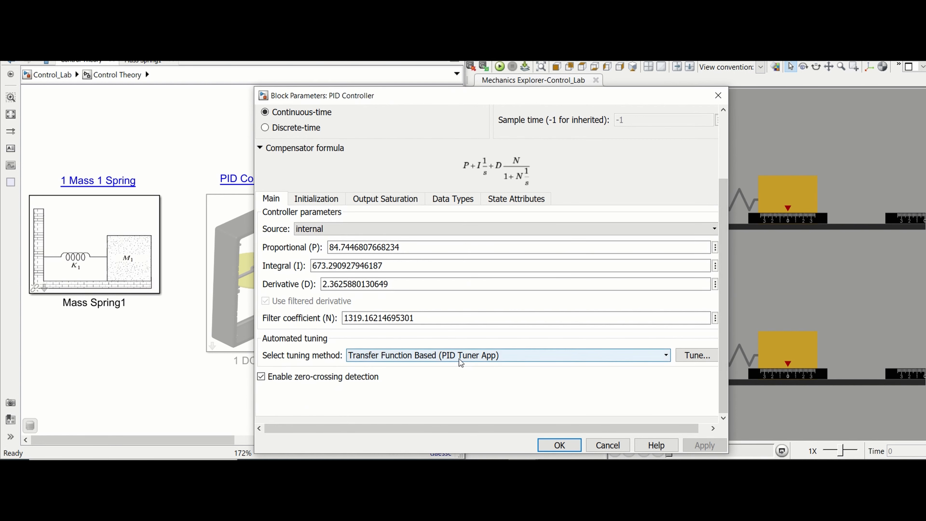
{"action": "left_click", "coordinate": [496, 356]}
{"action": "left_click", "coordinate": [451, 365]}
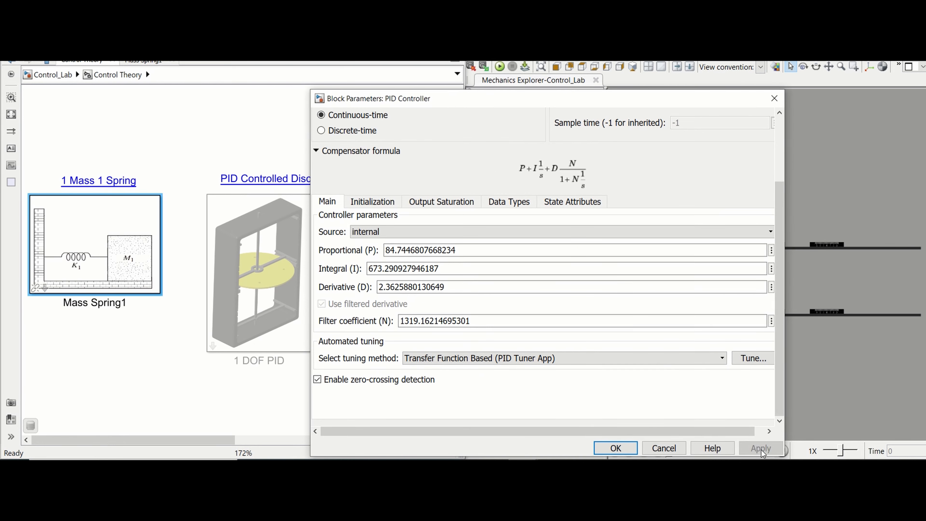
Step: Set the PID controller gains to proportional 1, integral 0 and derivative 0, and apply them
{"action": "double_click", "coordinate": [572, 252]}
{"action": "type", "text": "1"}
{"action": "key", "text": "Tab"}
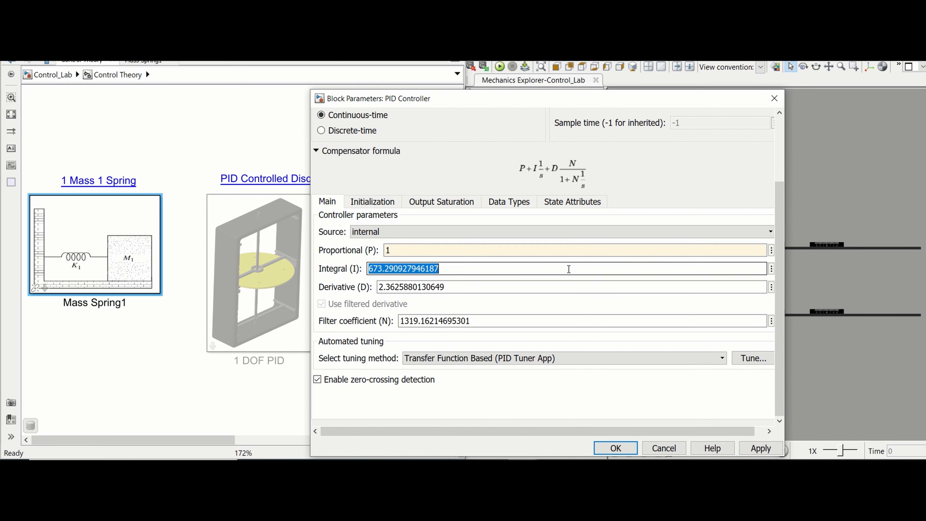
{"action": "type", "text": "0"}
{"action": "key", "text": "Tab"}
{"action": "type", "text": "0"}
{"action": "left_click", "coordinate": [761, 448]}
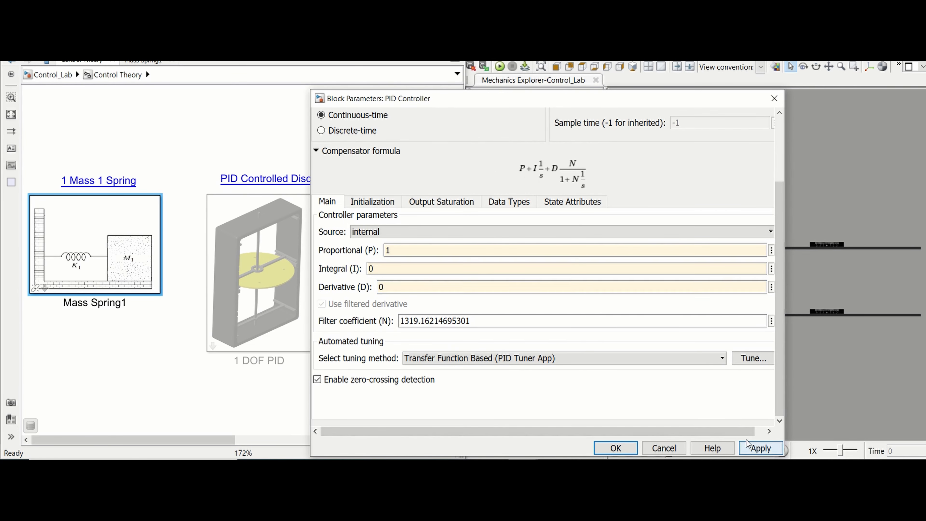
Step: Tune the controller in PID Tuner to a response time of about 0.0079 s and transient behavior of 0.747, and update the block
{"action": "left_click", "coordinate": [714, 350]}
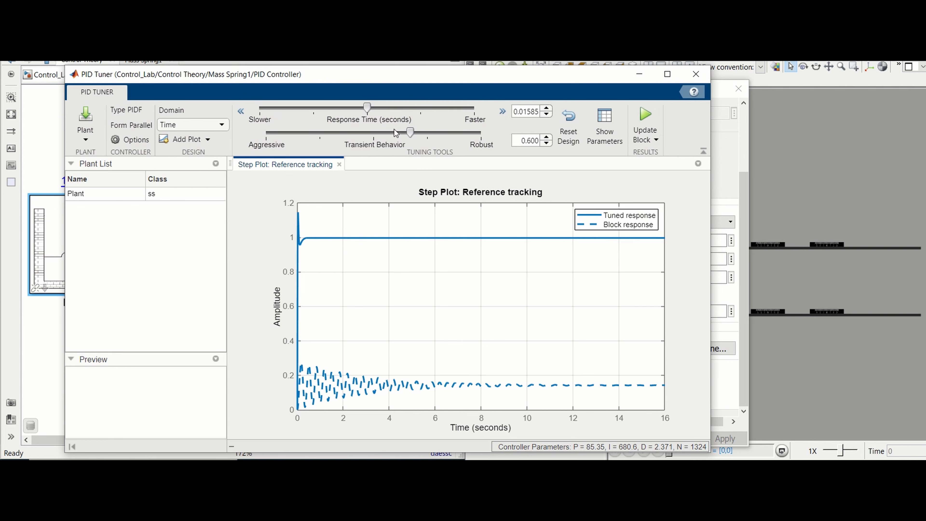
{"action": "left_click_drag", "start_coordinate": [412, 135], "coordinate": [419, 134]}
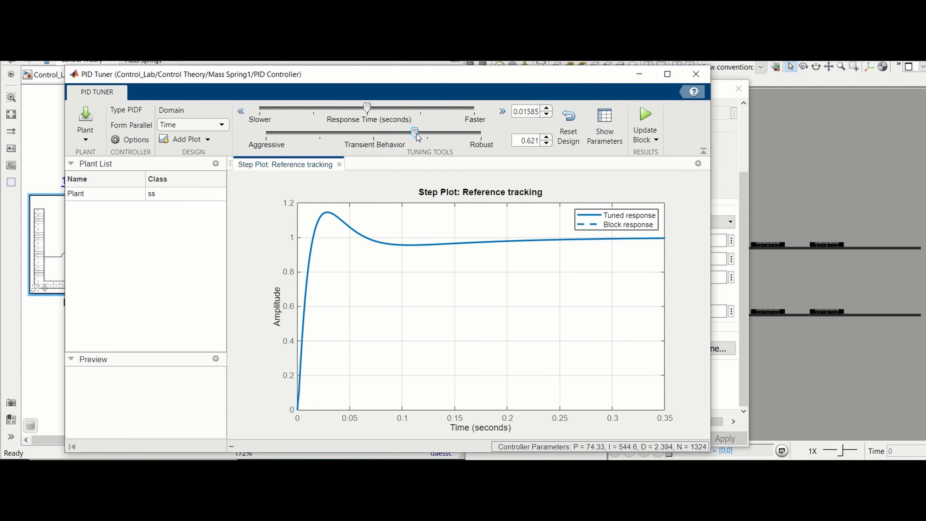
{"action": "left_click_drag", "start_coordinate": [367, 108], "coordinate": [380, 108]}
{"action": "left_click_drag", "start_coordinate": [420, 134], "coordinate": [433, 137]}
{"action": "left_click_drag", "start_coordinate": [380, 109], "coordinate": [446, 138]}
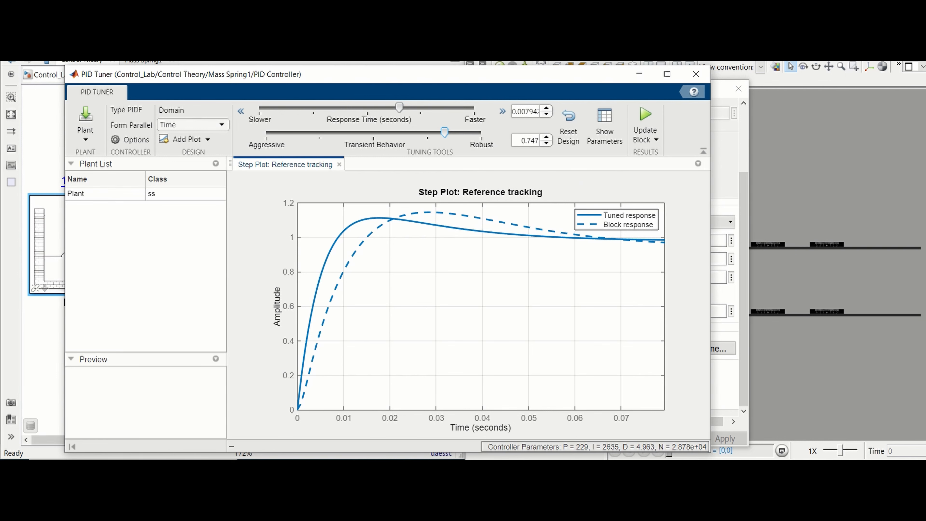
Step: Run the simulation from the Mass Spring1 block parameters
{"action": "left_click", "coordinate": [292, 53]}
{"action": "double_click", "coordinate": [152, 226]}
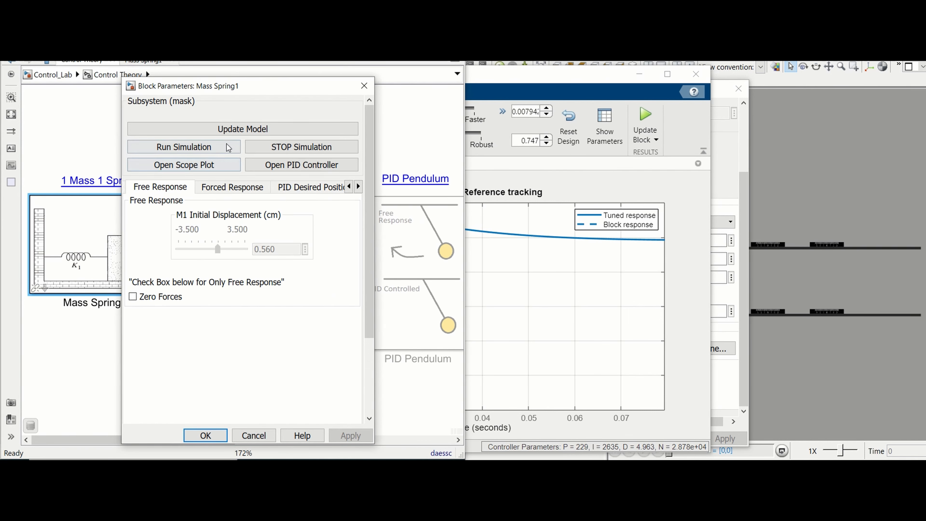
{"action": "left_click", "coordinate": [222, 148]}
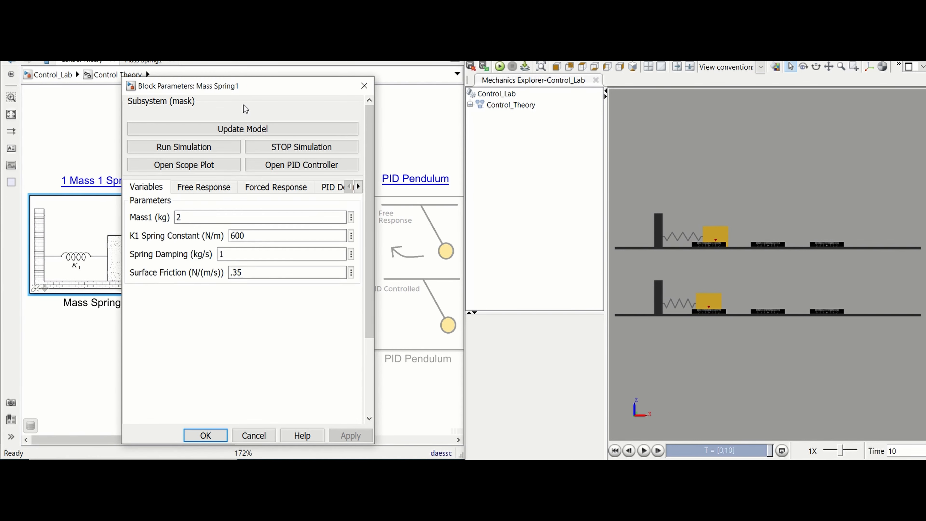
Step: Review the harmonic forced response settings, and set the PID desired position to a Constant signal with a magnitude of 3 cm
{"action": "left_click", "coordinate": [274, 190]}
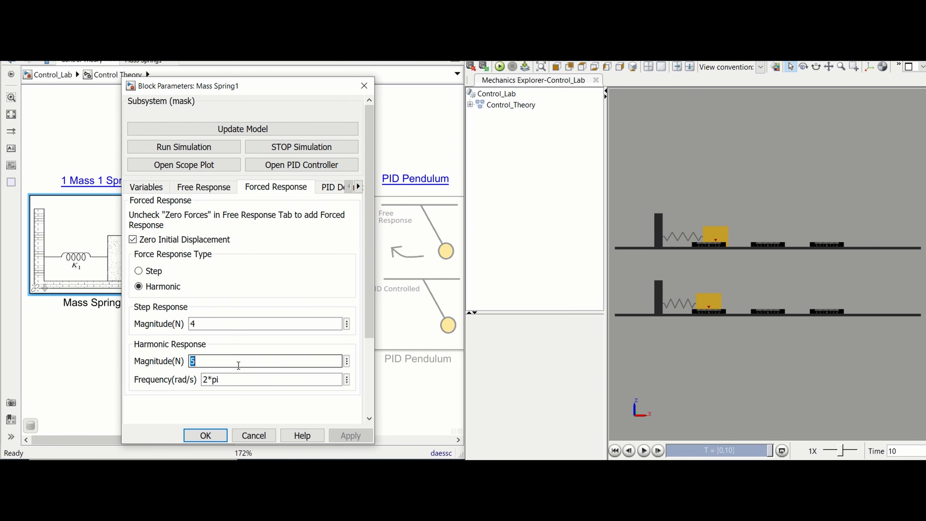
{"action": "triple_click", "coordinate": [241, 379]}
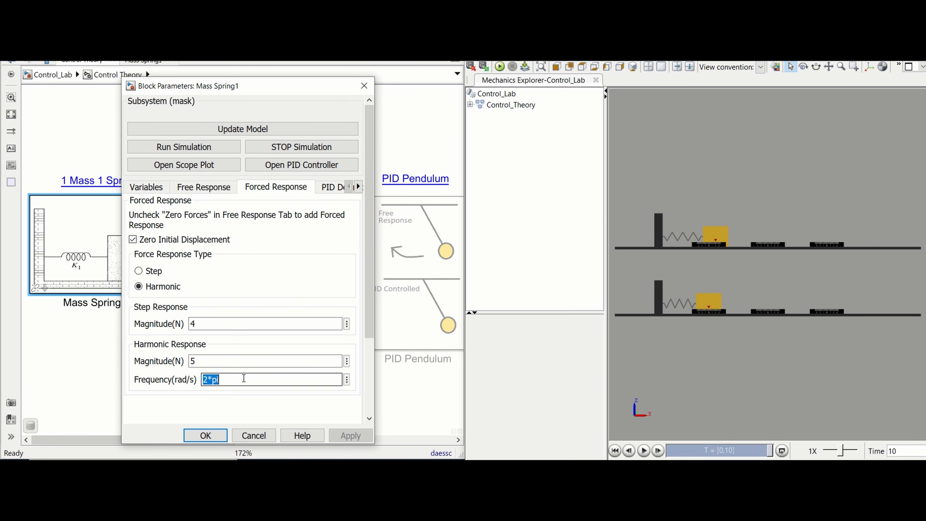
{"action": "left_click", "coordinate": [330, 192]}
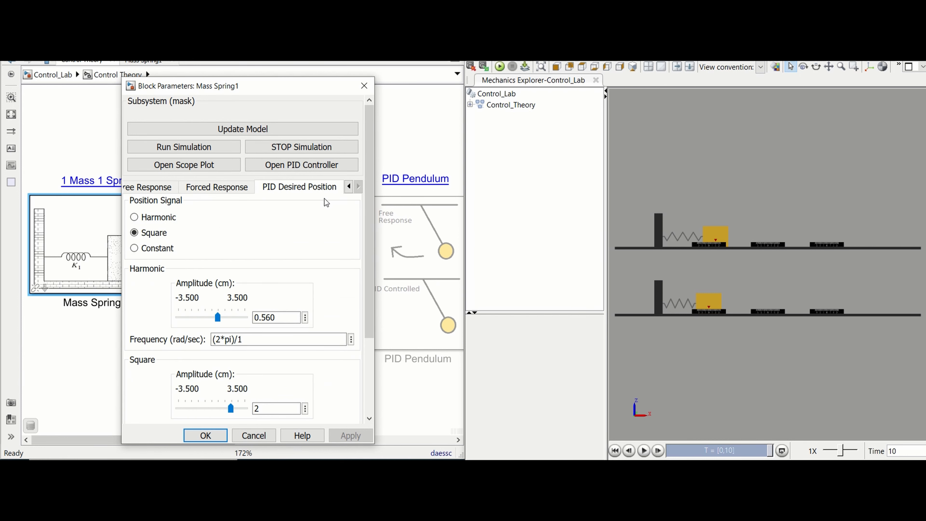
{"action": "left_click", "coordinate": [134, 248]}
{"action": "scroll", "coordinate": [155, 297], "scroll_direction": "down", "scroll_amount": 3}
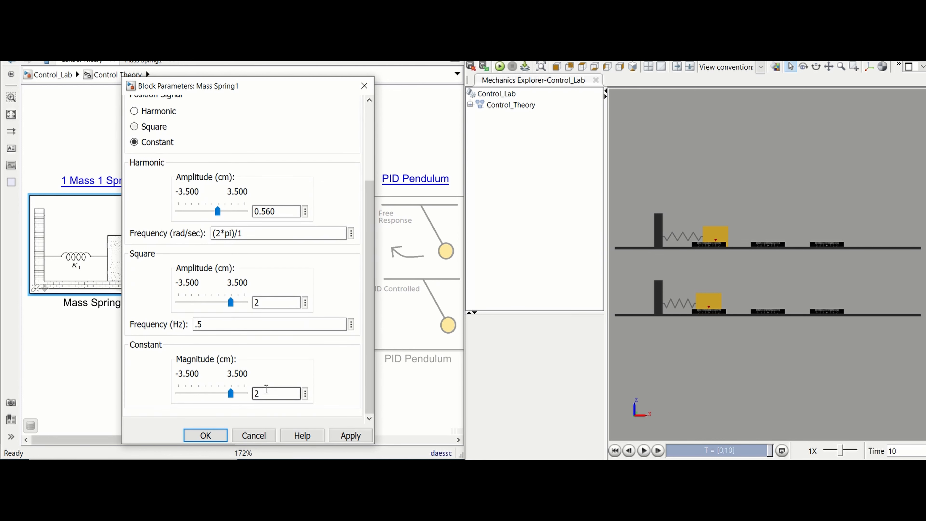
{"action": "double_click", "coordinate": [266, 390]}
{"action": "type", "text": "3"}
{"action": "left_click", "coordinate": [351, 435]}
{"action": "scroll", "coordinate": [302, 258], "scroll_direction": "up", "scroll_amount": 10}
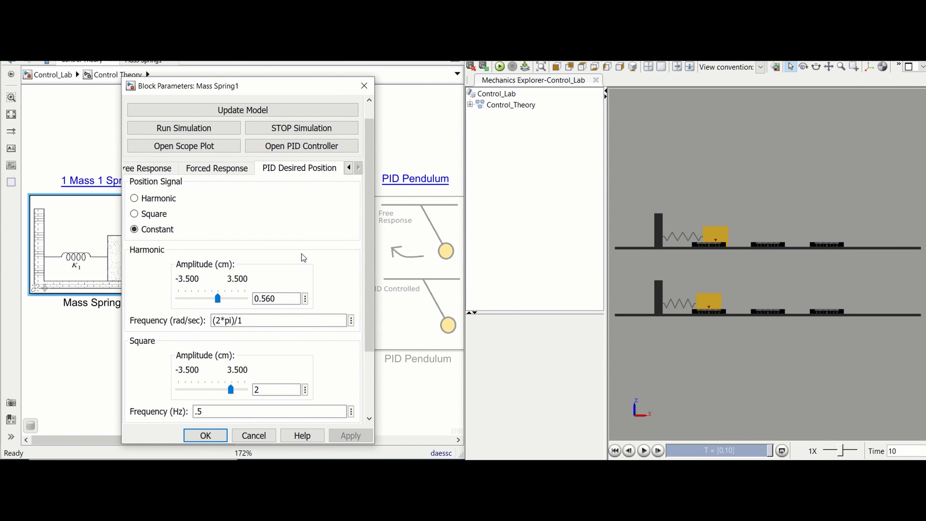
Step: Replace the tuned PID controller gains with proportional 1, integral 0 and derivative 0, and apply the change
{"action": "left_click", "coordinate": [291, 150]}
{"action": "double_click", "coordinate": [422, 242]}
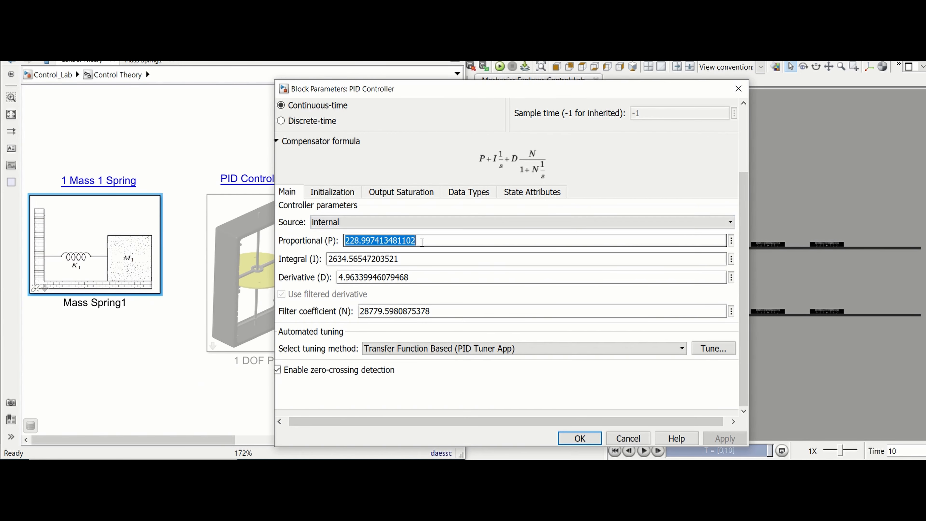
{"action": "type", "text": "1"}
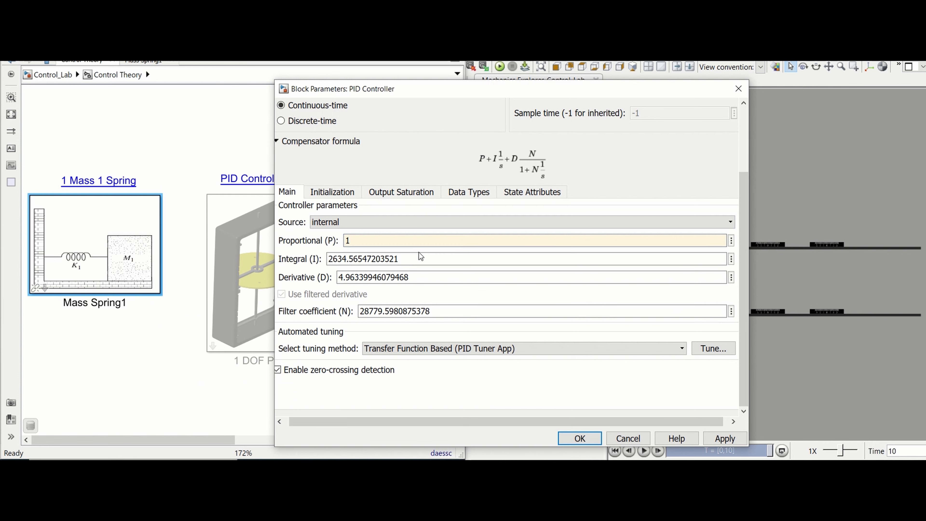
{"action": "double_click", "coordinate": [422, 259]}
{"action": "type", "text": "0"}
{"action": "double_click", "coordinate": [423, 276]}
{"action": "type", "text": "0"}
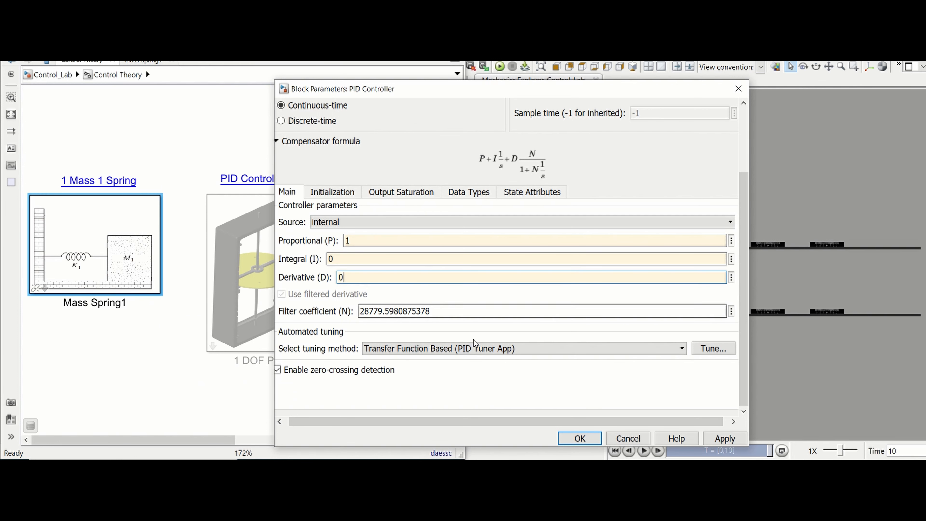
{"action": "left_click", "coordinate": [725, 439]}
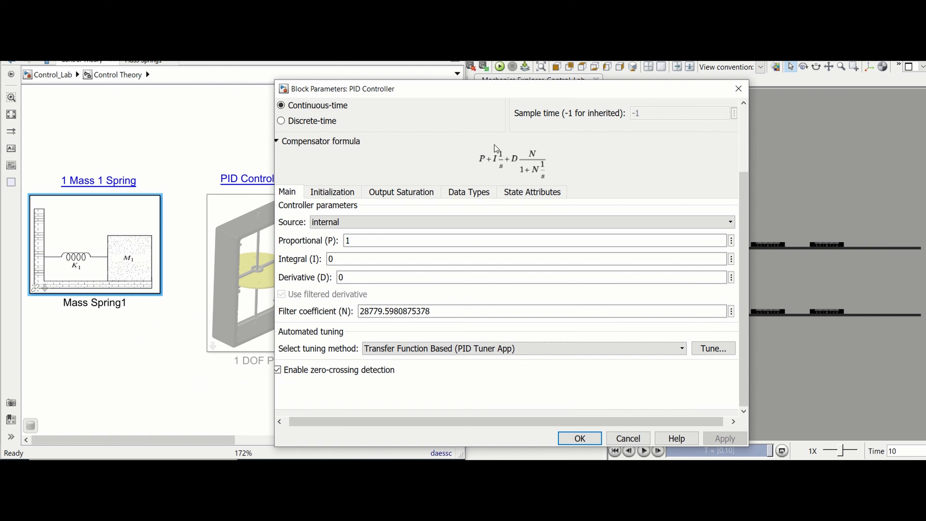
Step: Run the Mass Spring1 simulation with the untuned gains and open its scope plot
{"action": "left_click", "coordinate": [206, 140]}
{"action": "double_click", "coordinate": [132, 203]}
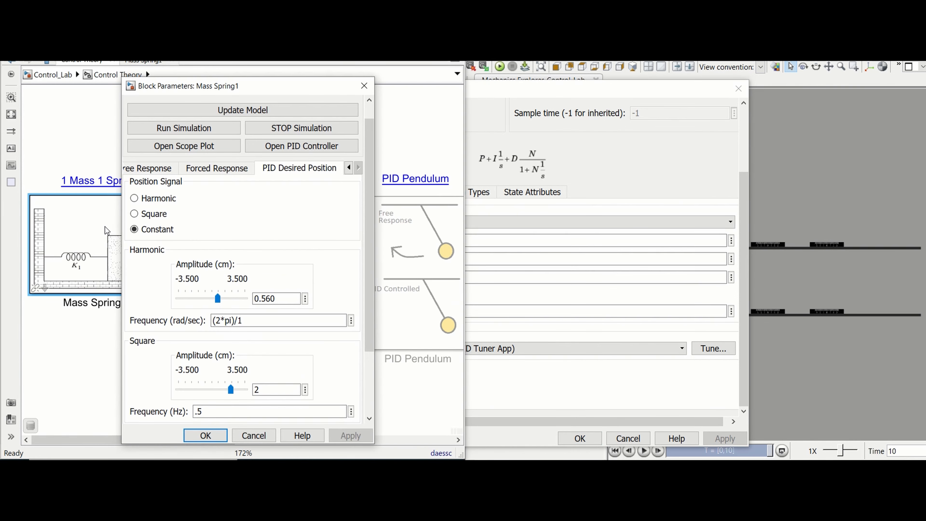
{"action": "left_click", "coordinate": [180, 131]}
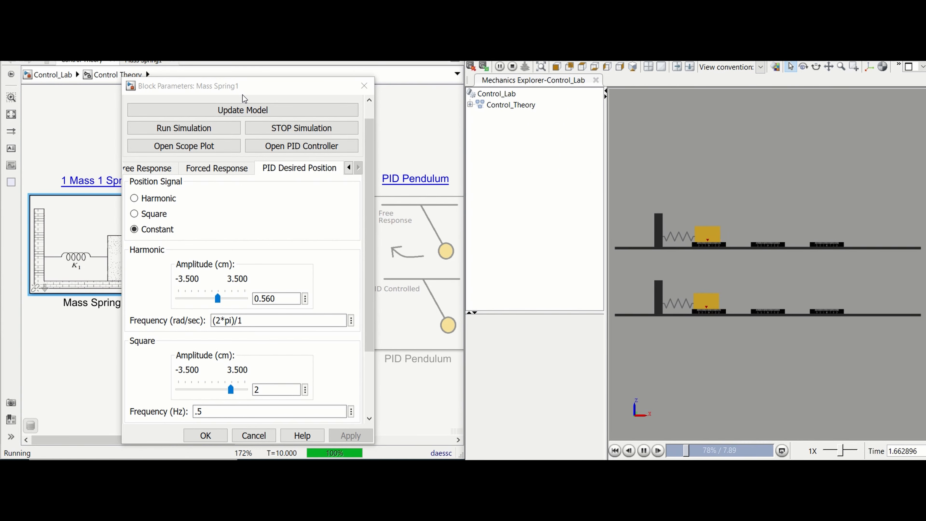
{"action": "left_click", "coordinate": [192, 146]}
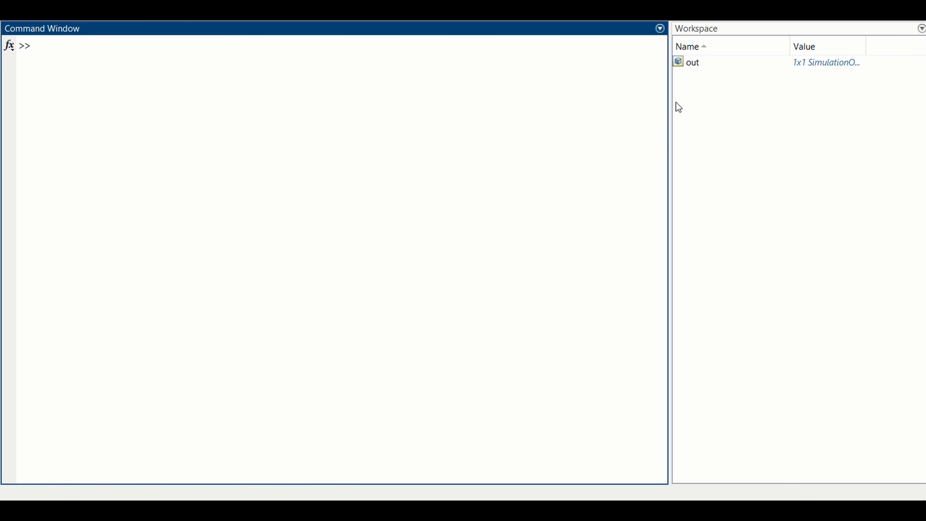
Step: Open the out simulation variable in MATLAB and examine its PID_desired, PID_pos, pos and tout properties
{"action": "double_click", "coordinate": [677, 64]}
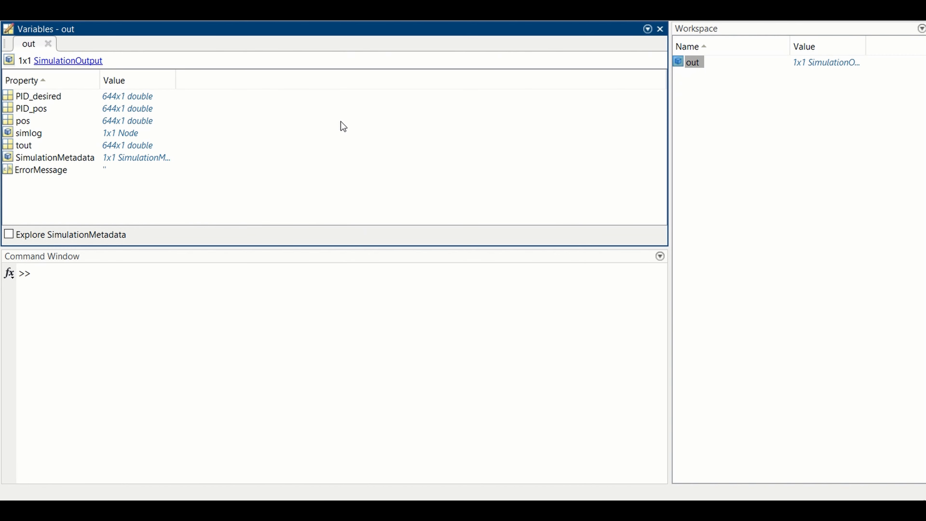
{"action": "left_click", "coordinate": [44, 95]}
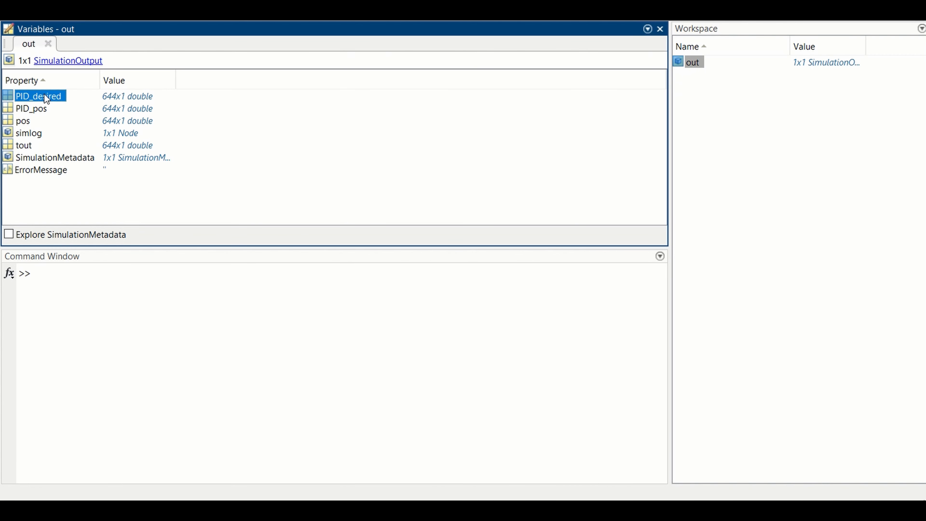
{"action": "left_click", "coordinate": [39, 112]}
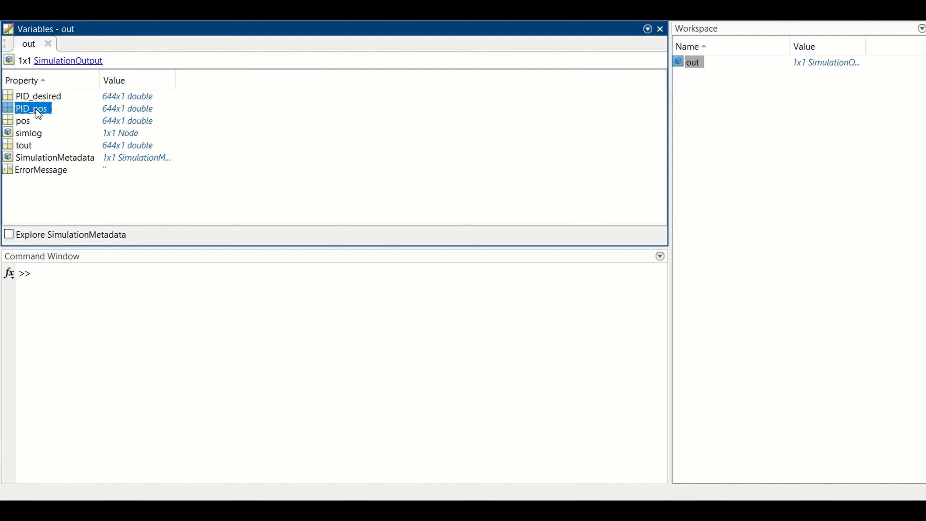
{"action": "left_click", "coordinate": [30, 120]}
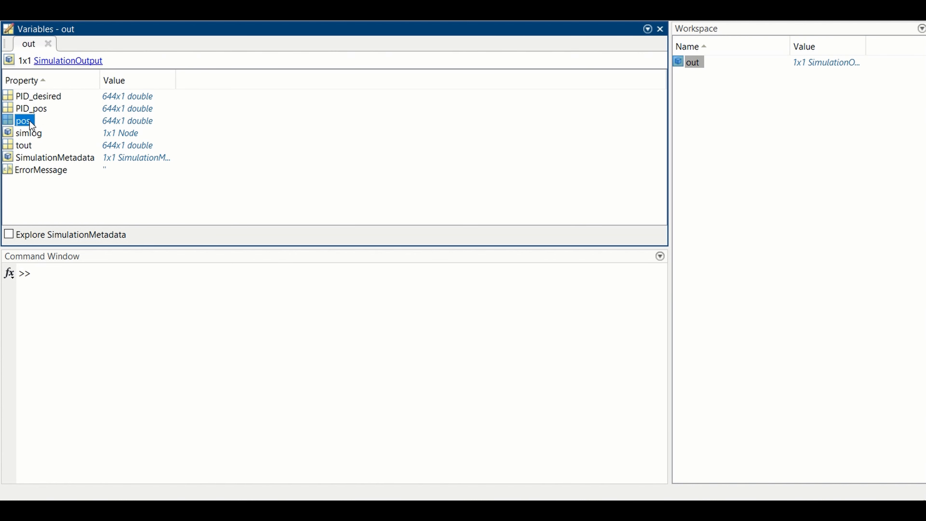
{"action": "left_click", "coordinate": [25, 145]}
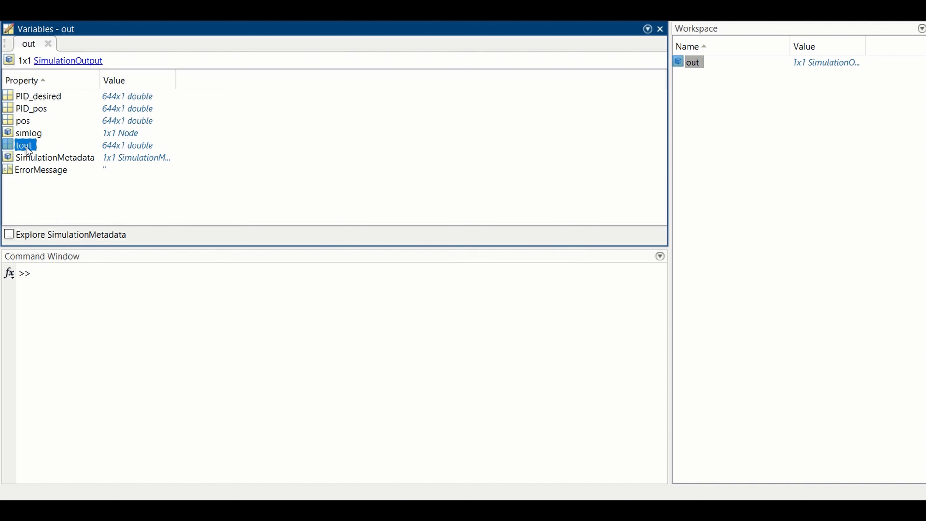
Step: Store the first run's results with the commands simulation1_PID_mass=out.PID_pos; and simulation1_time=out.tout;
{"action": "left_click", "coordinate": [101, 297]}
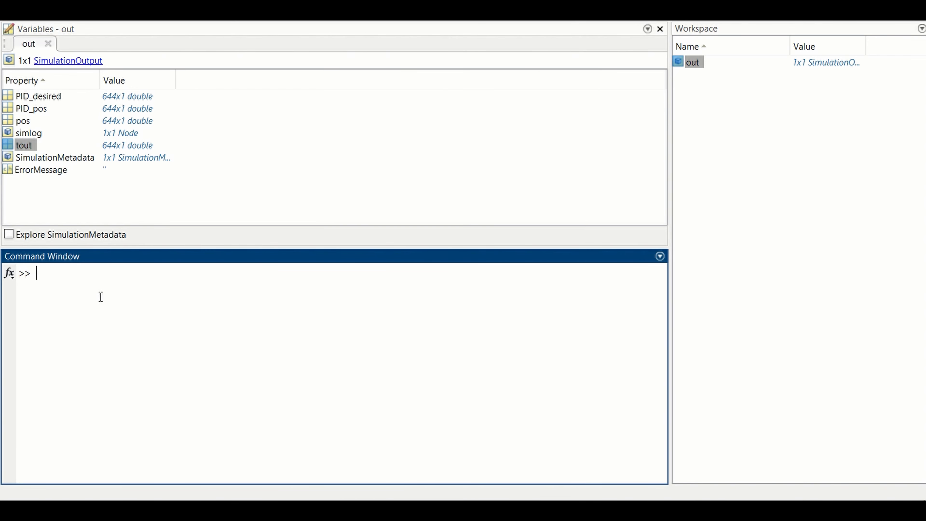
{"action": "key", "text": "Up"}
{"action": "key", "text": "Up"}
{"action": "key", "text": "Return"}
{"action": "key", "text": "Up"}
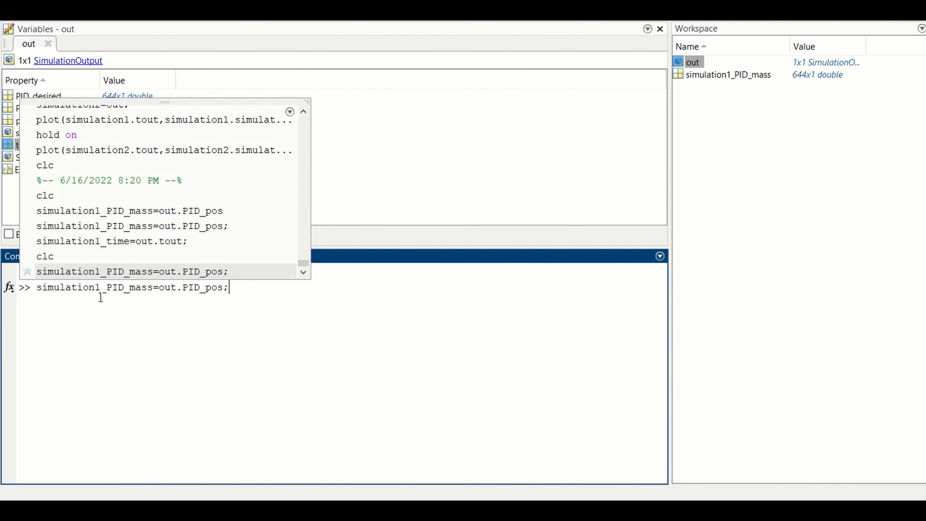
{"action": "key", "text": "Up"}
{"action": "key", "text": "Up"}
{"action": "key", "text": "Return"}
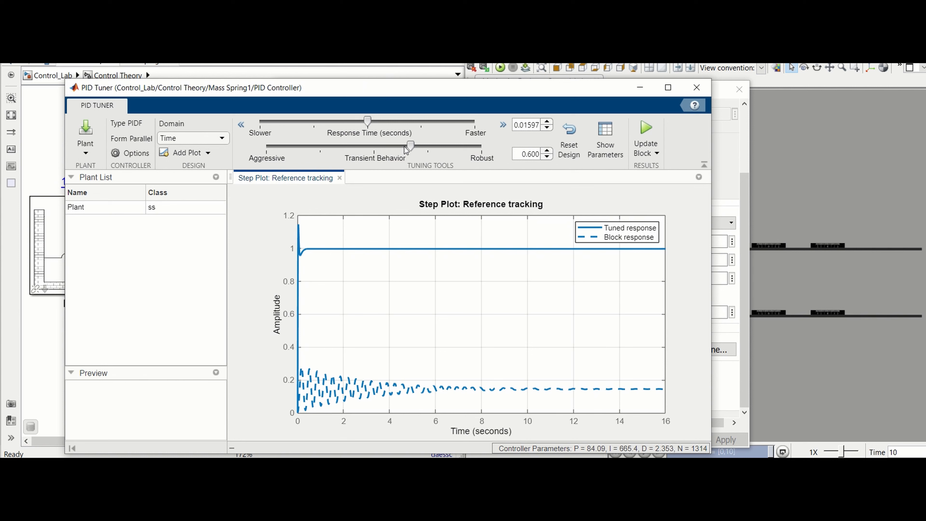
Step: Retune the controller in PID Tuner to transient behavior of 0.765 and a response time of about 0.005 s
{"action": "left_click_drag", "start_coordinate": [409, 147], "coordinate": [452, 153]}
{"action": "left_click_drag", "start_coordinate": [367, 121], "coordinate": [452, 152]}
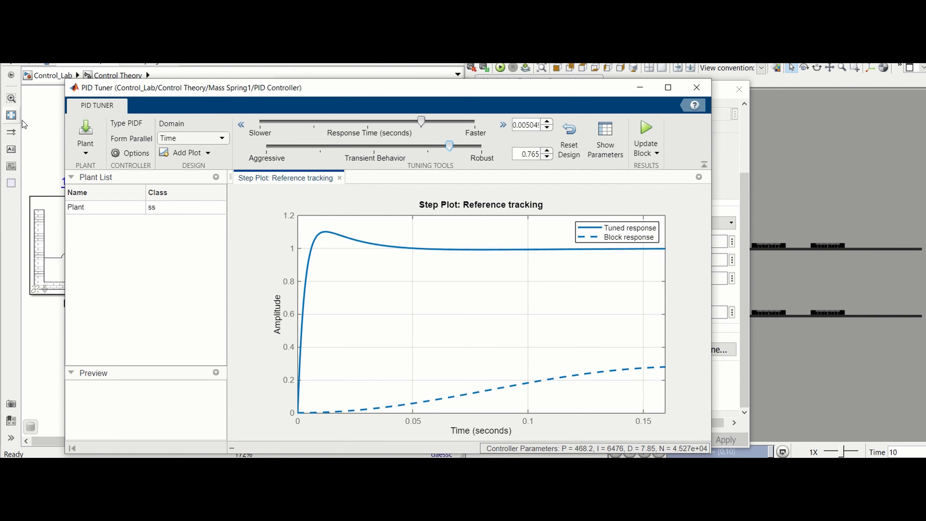
Step: Run the Mass Spring1 simulation with the retuned controller and watch both masses close up in the Mechanics Explorer
{"action": "left_click", "coordinate": [59, 173]}
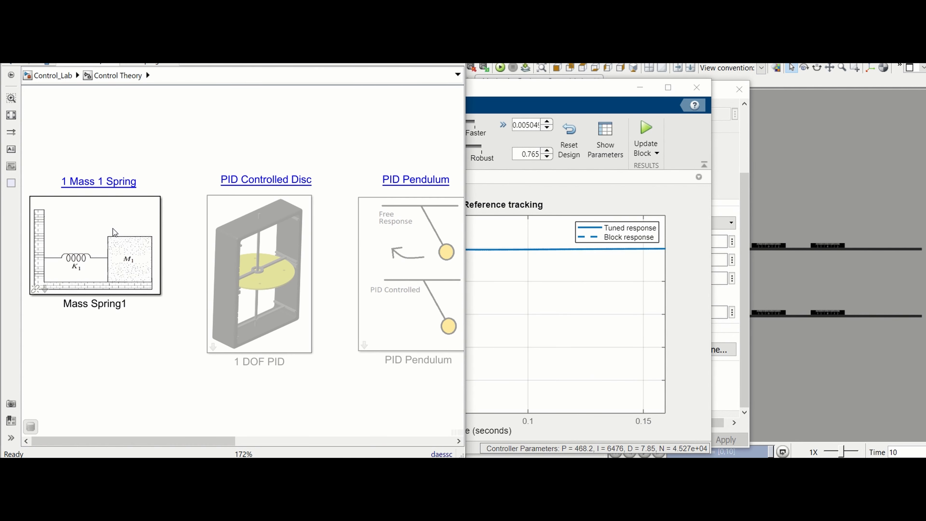
{"action": "double_click", "coordinate": [113, 236]}
{"action": "left_click", "coordinate": [184, 129]}
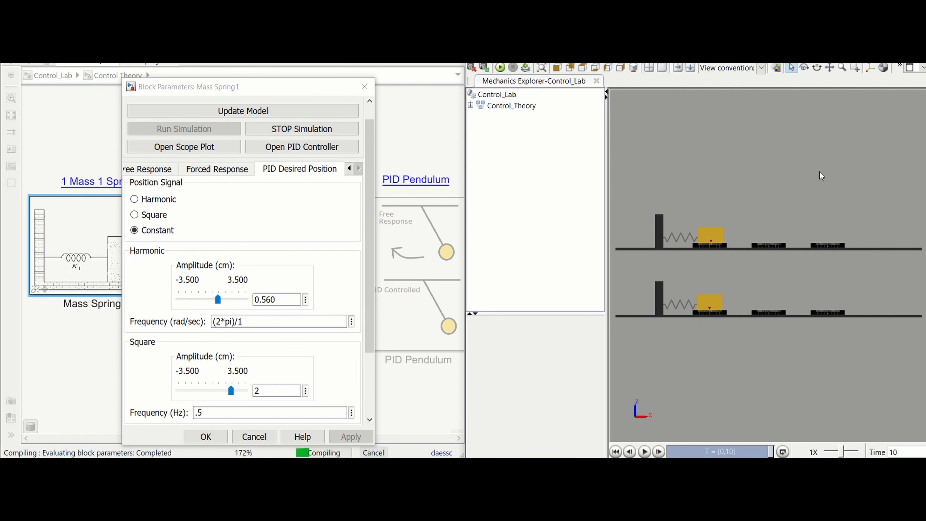
{"action": "scroll", "coordinate": [685, 271], "scroll_direction": "up", "scroll_amount": 5}
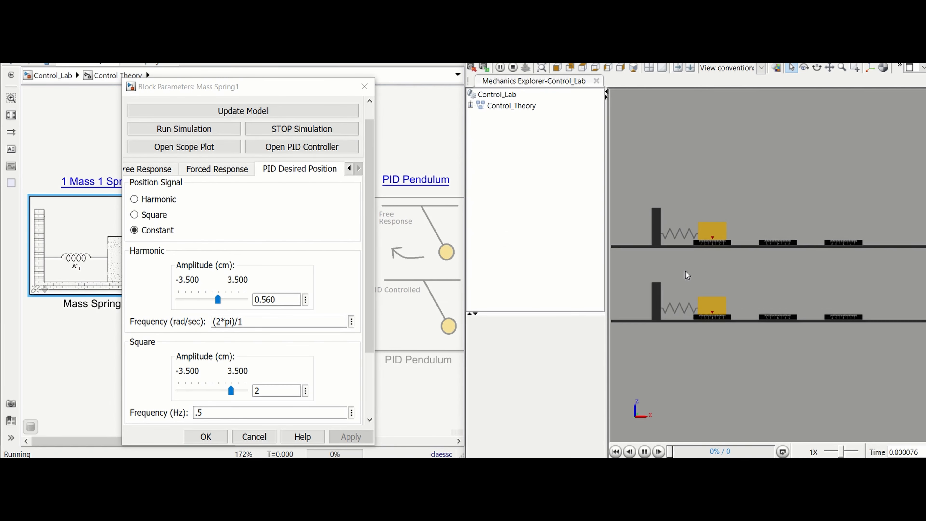
{"action": "scroll", "coordinate": [685, 270], "scroll_direction": "up", "scroll_amount": 2}
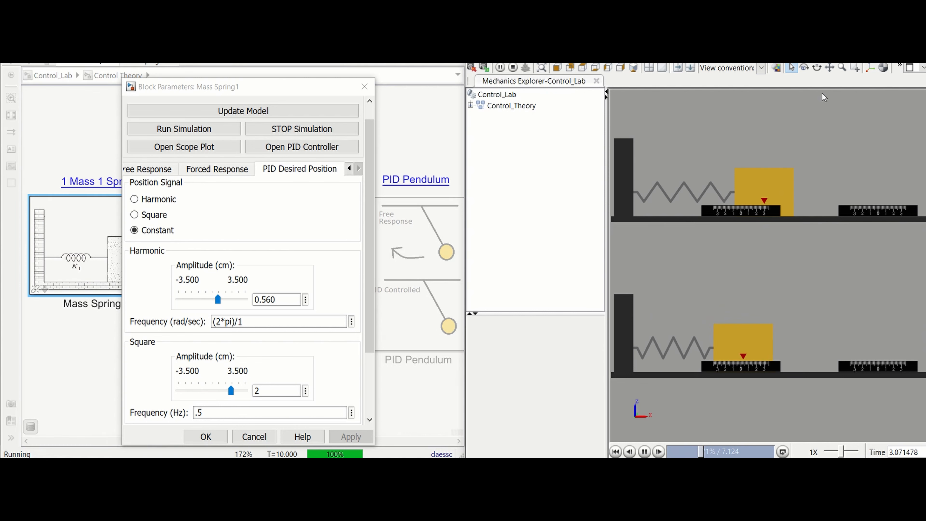
{"action": "left_click", "coordinate": [830, 67]}
{"action": "left_click_drag", "start_coordinate": [825, 137], "coordinate": [846, 147]}
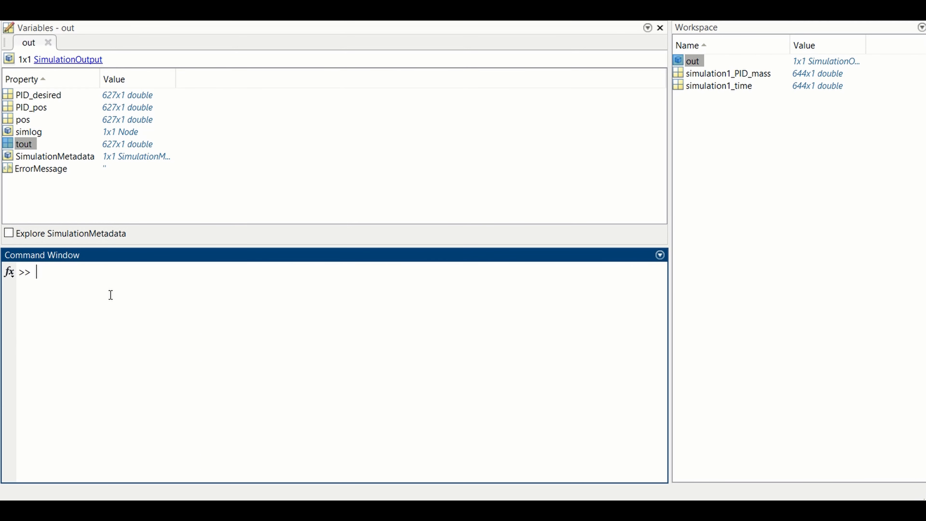
Step: Plot both runs together with plot(simulation1_time,simulation1_PID_mass,out.tout,out.PID_pos,'r') and bring the whole figure into view
{"action": "key", "text": "Up"}
{"action": "key", "text": "Up"}
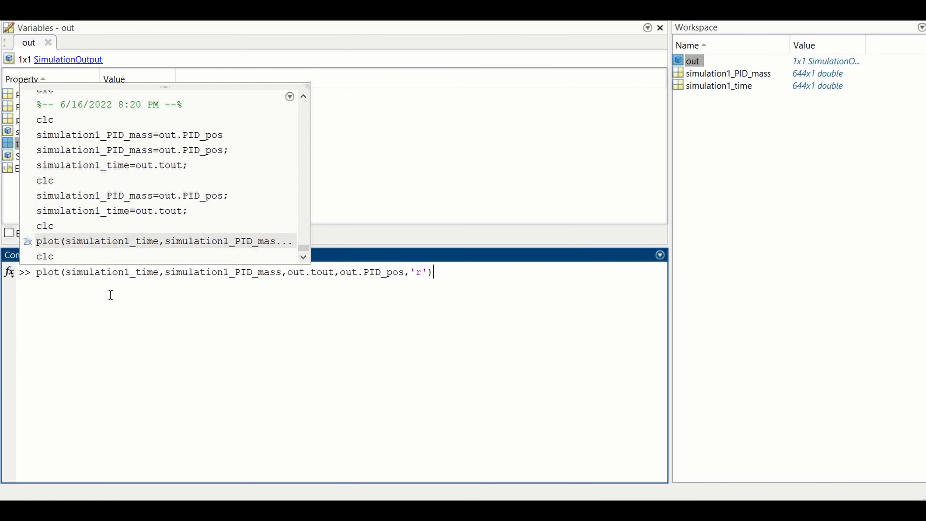
{"action": "key", "text": "Return"}
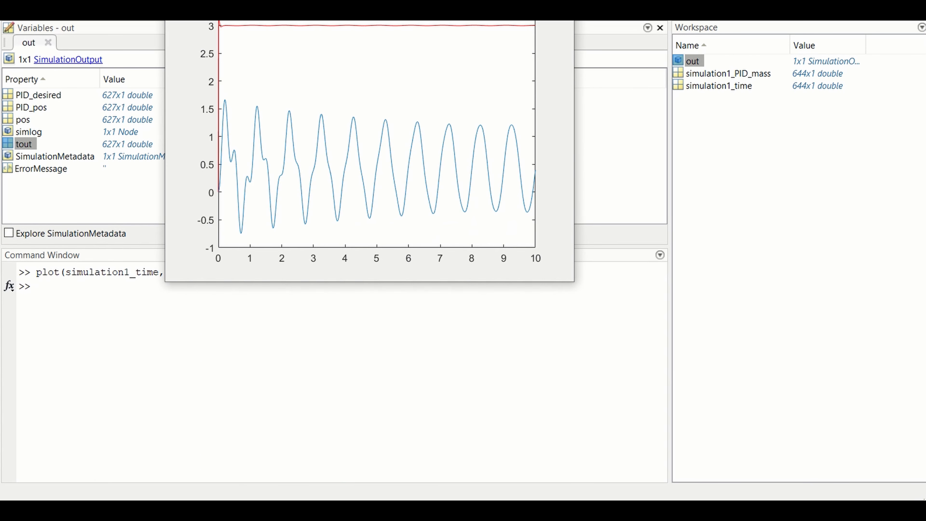
{"action": "left_click_drag", "start_coordinate": [408, 0], "coordinate": [421, 110]}
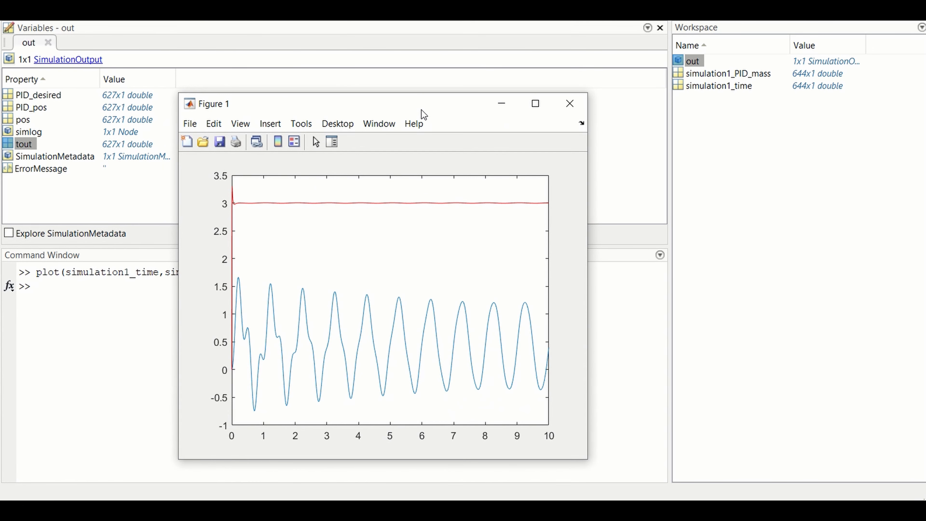
{"action": "left_click", "coordinate": [415, 63]}
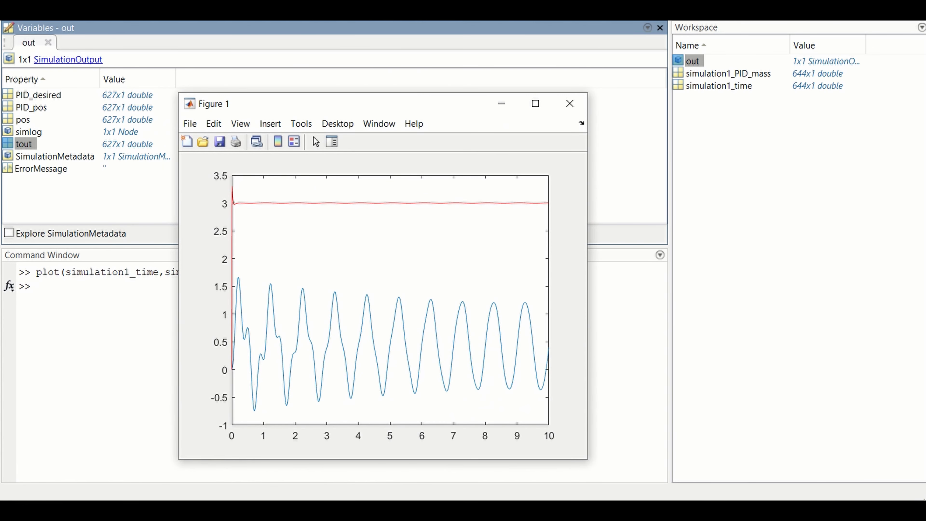